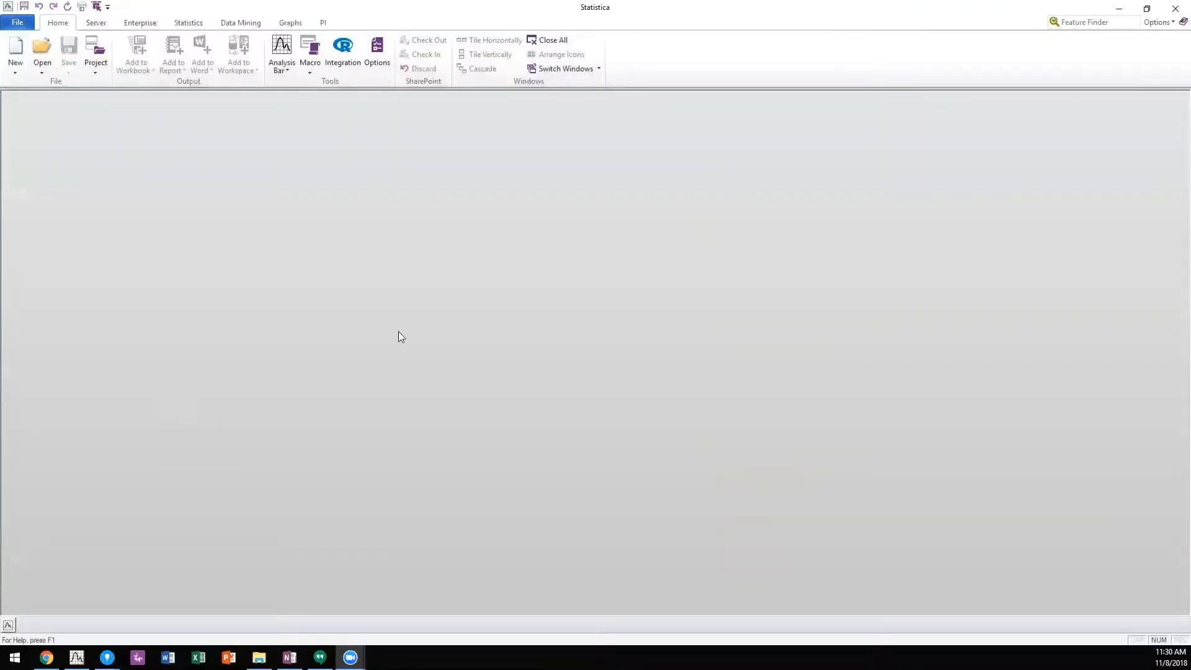
Step: Open the Exploration and Cleansing workspace from Enterprise and review the Feature Selection node's specifications and quick results settings
left_click(139, 24)
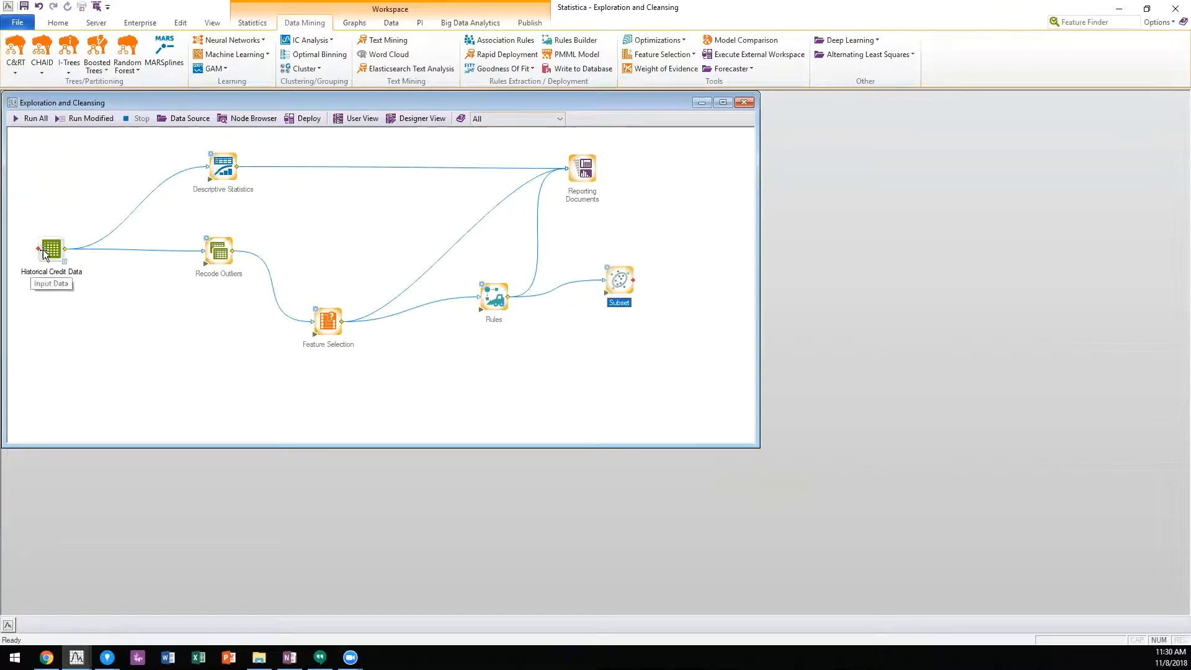
double_click(318, 315)
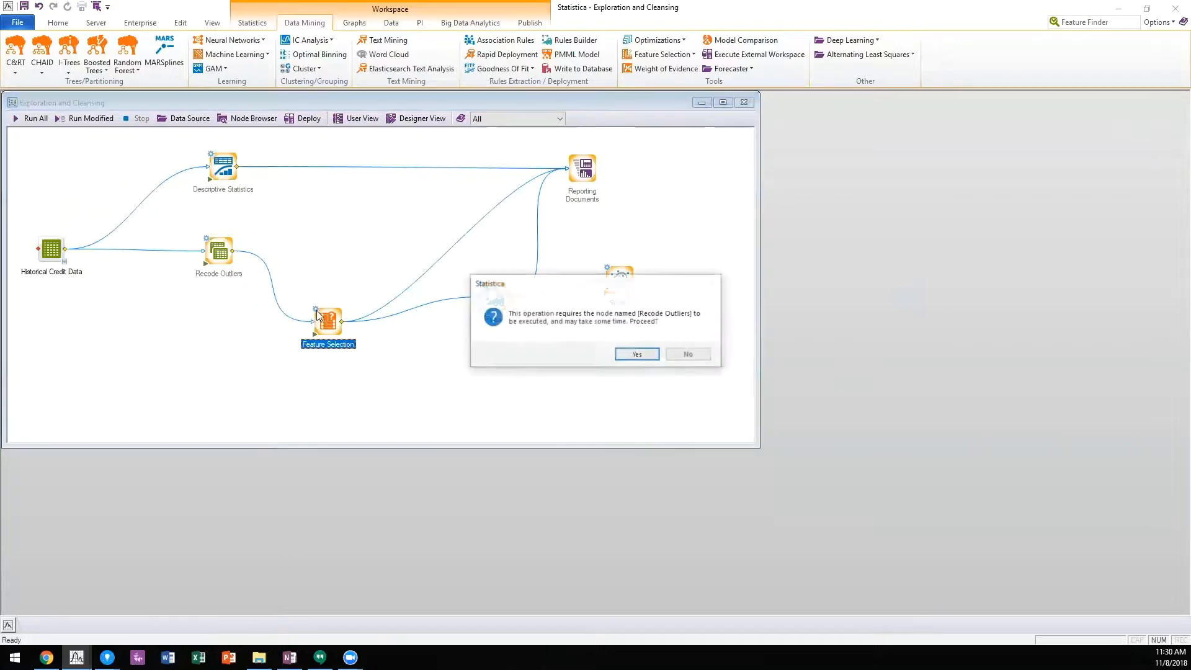
left_click(637, 354)
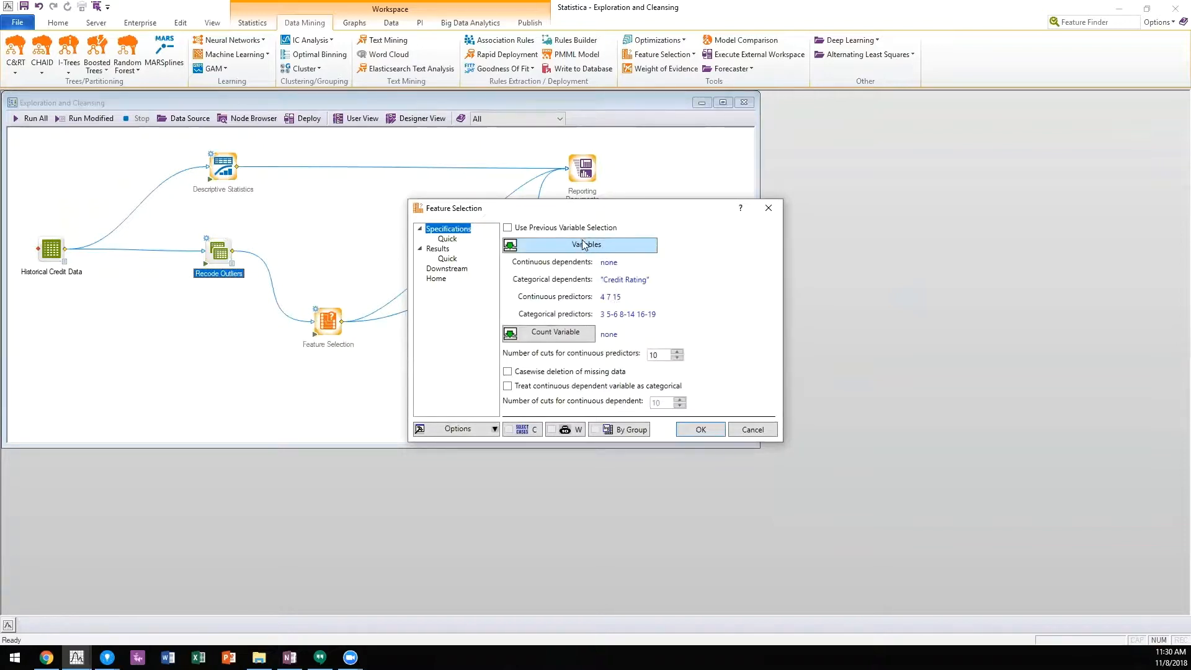
left_click(446, 259)
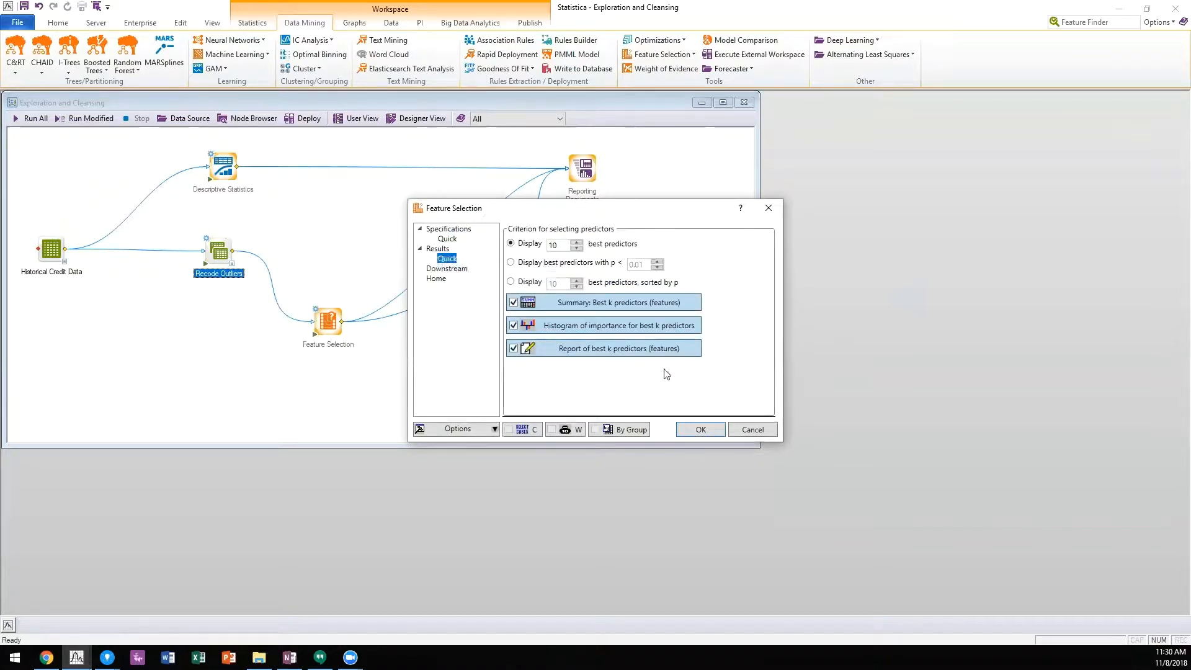
left_click(738, 429)
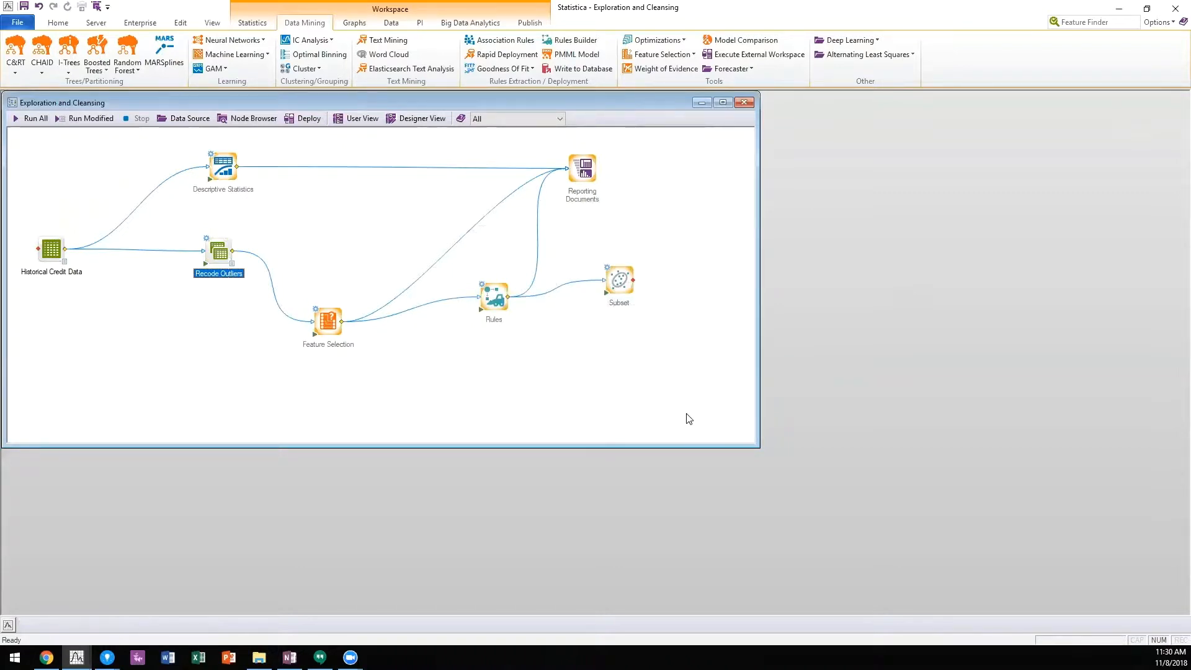
Step: Examine in Designer View how Feature Selection's Variables and Number of predictors to display parameters are exposed, leaving the settings as they are
left_click(412, 120)
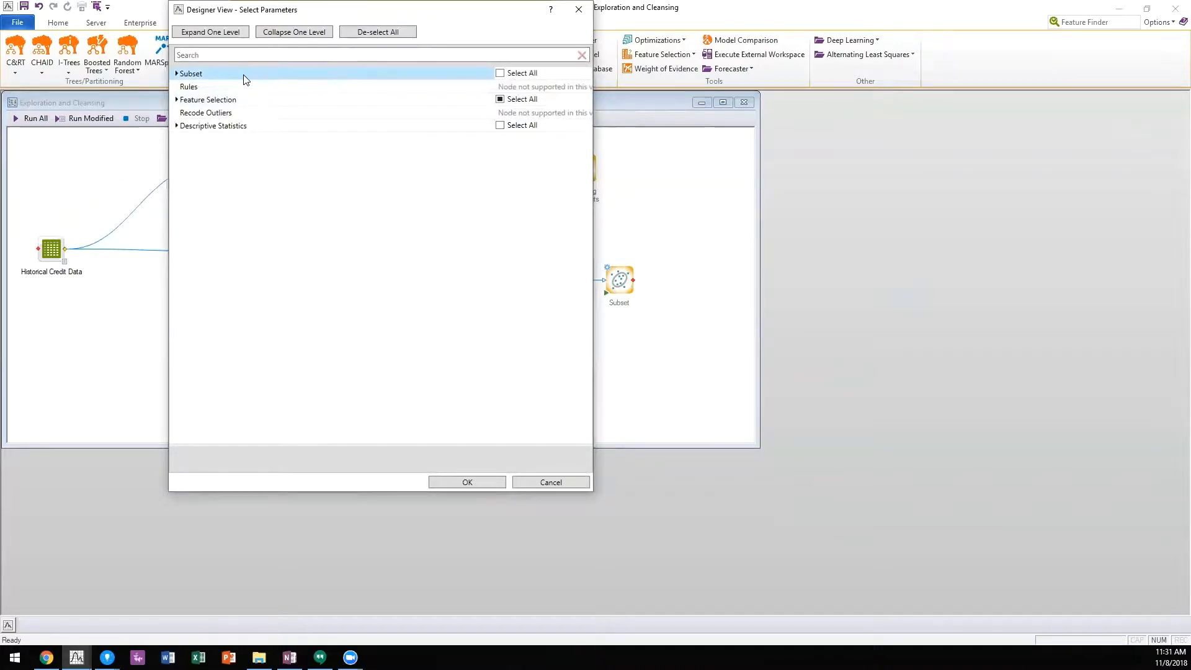
left_click(177, 101)
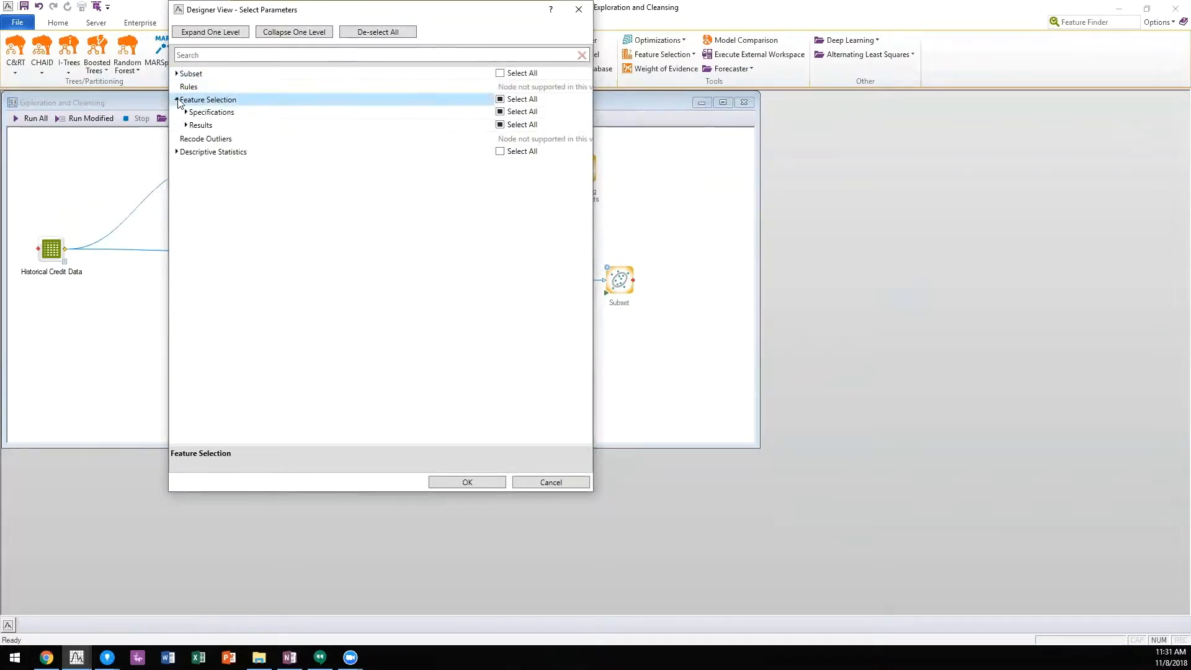
left_click(186, 114)
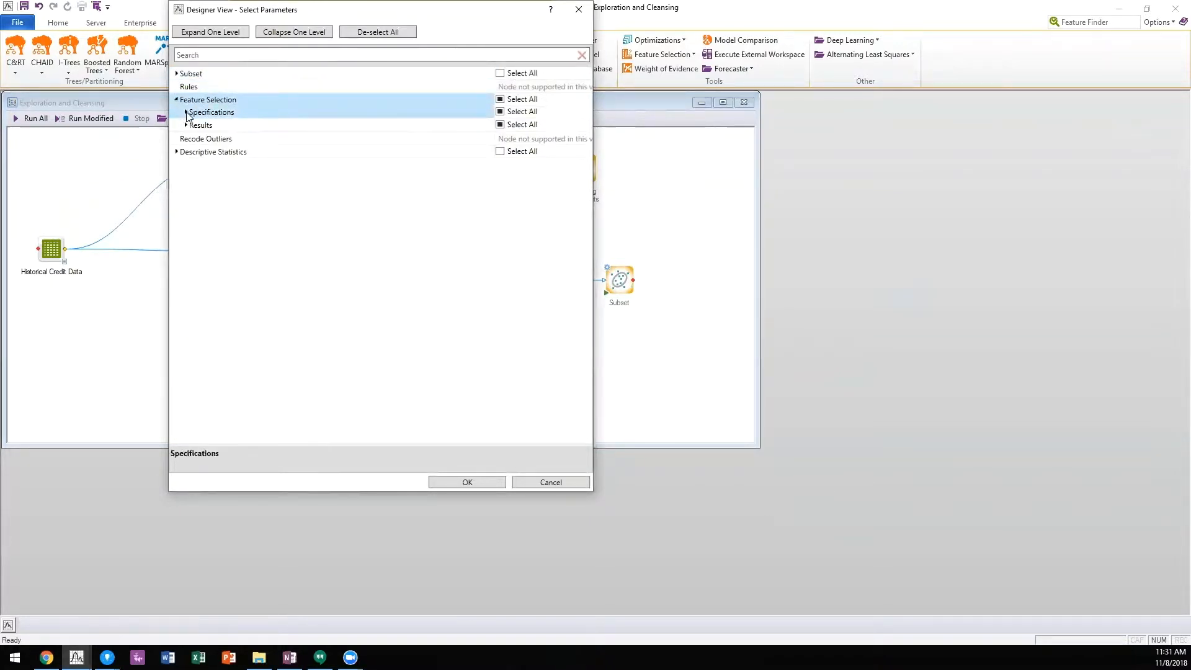
left_click(195, 125)
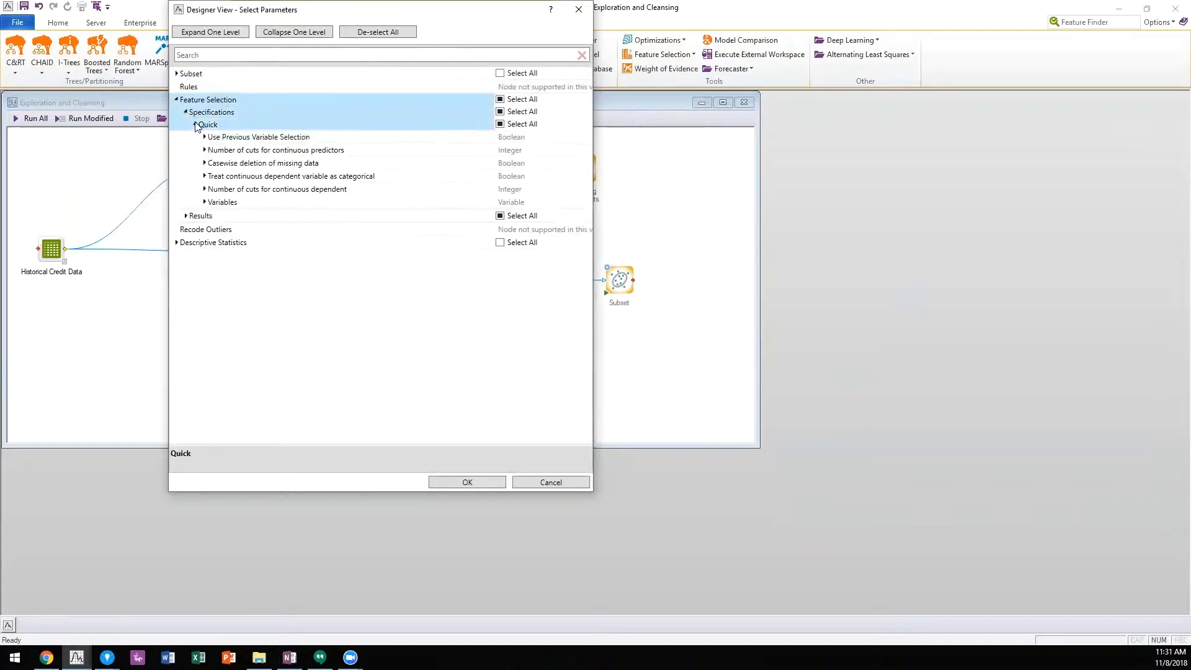
left_click(205, 202)
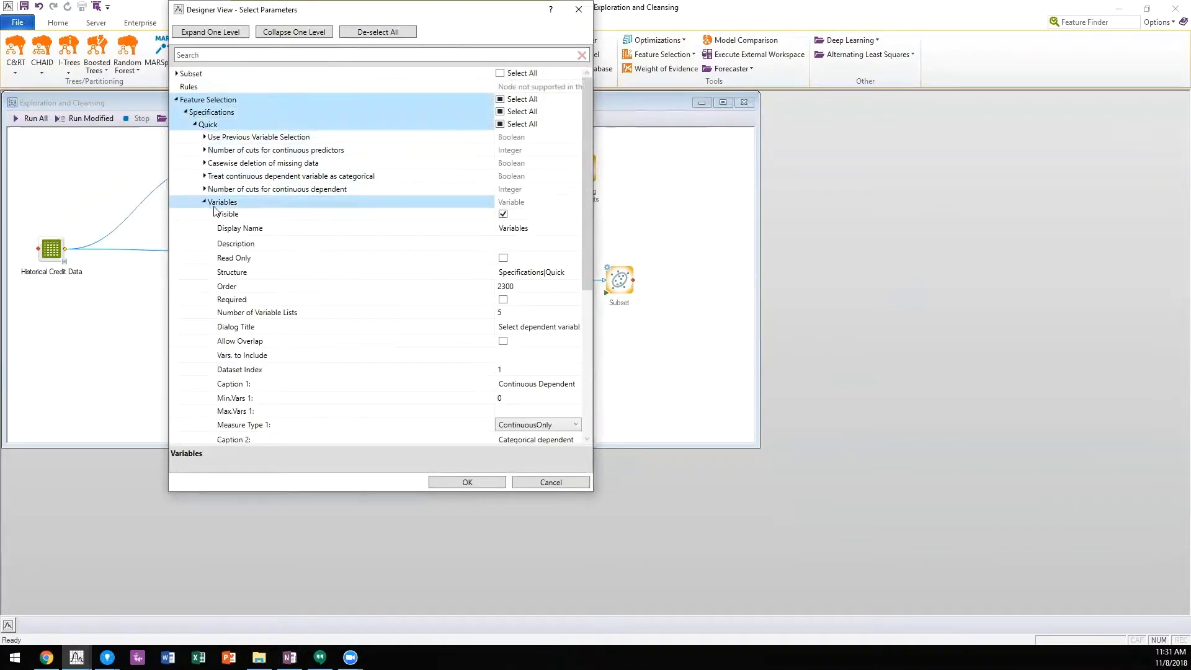
left_click(489, 214)
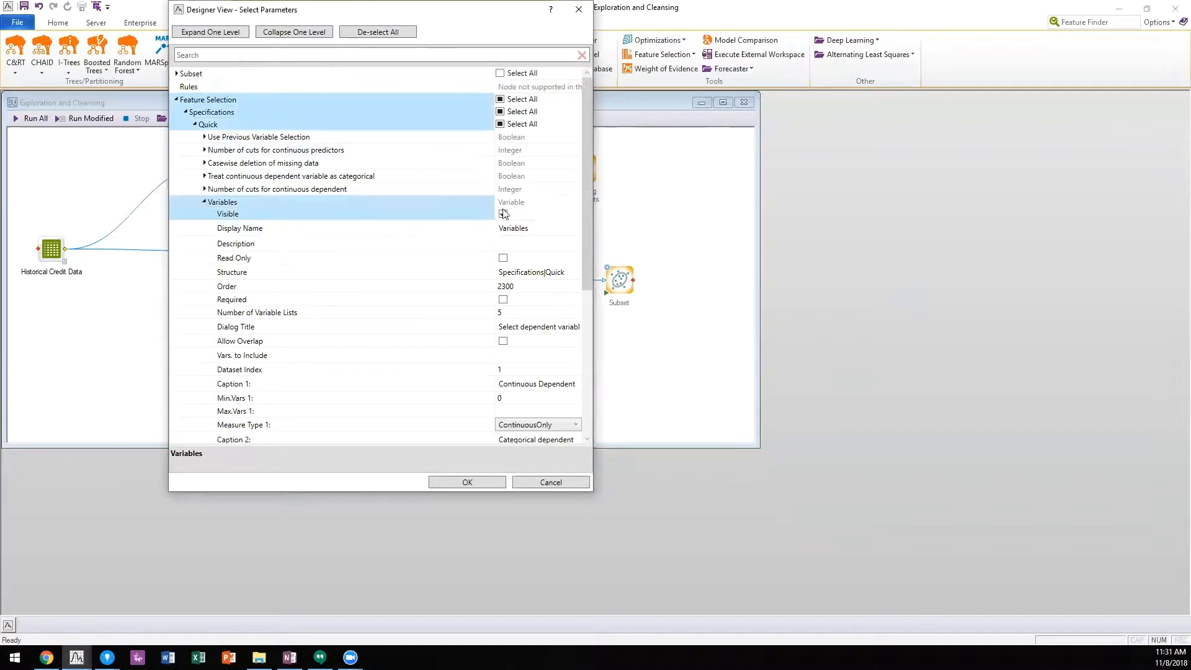
left_click_drag(584, 198, 585, 366)
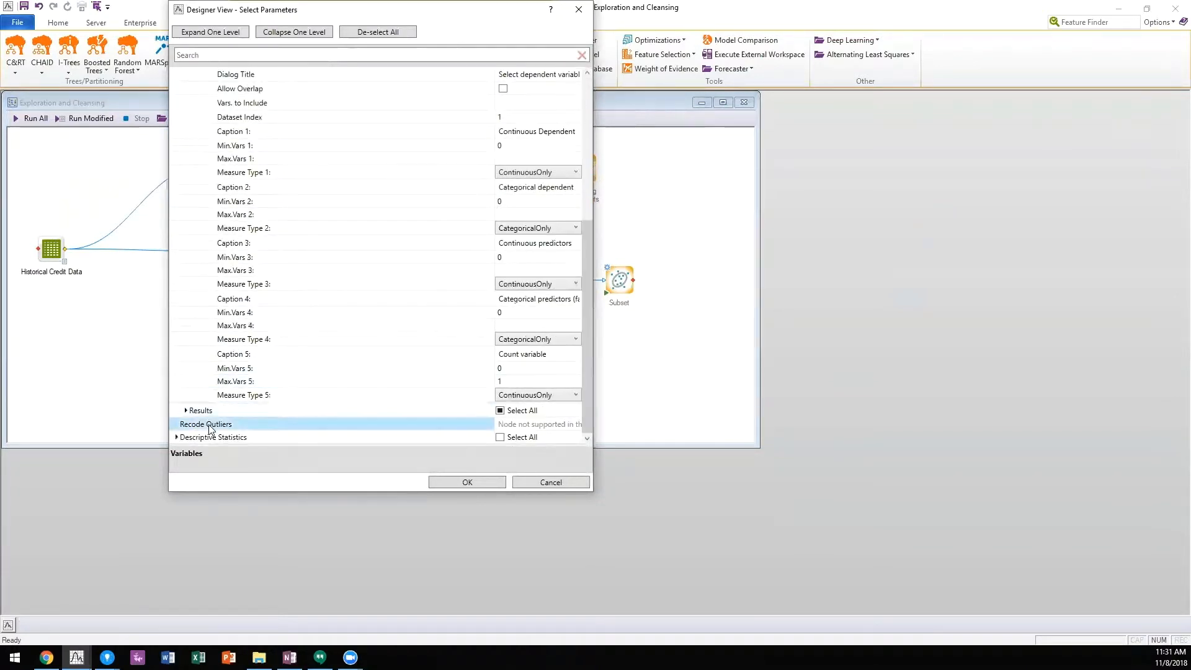
left_click(186, 410)
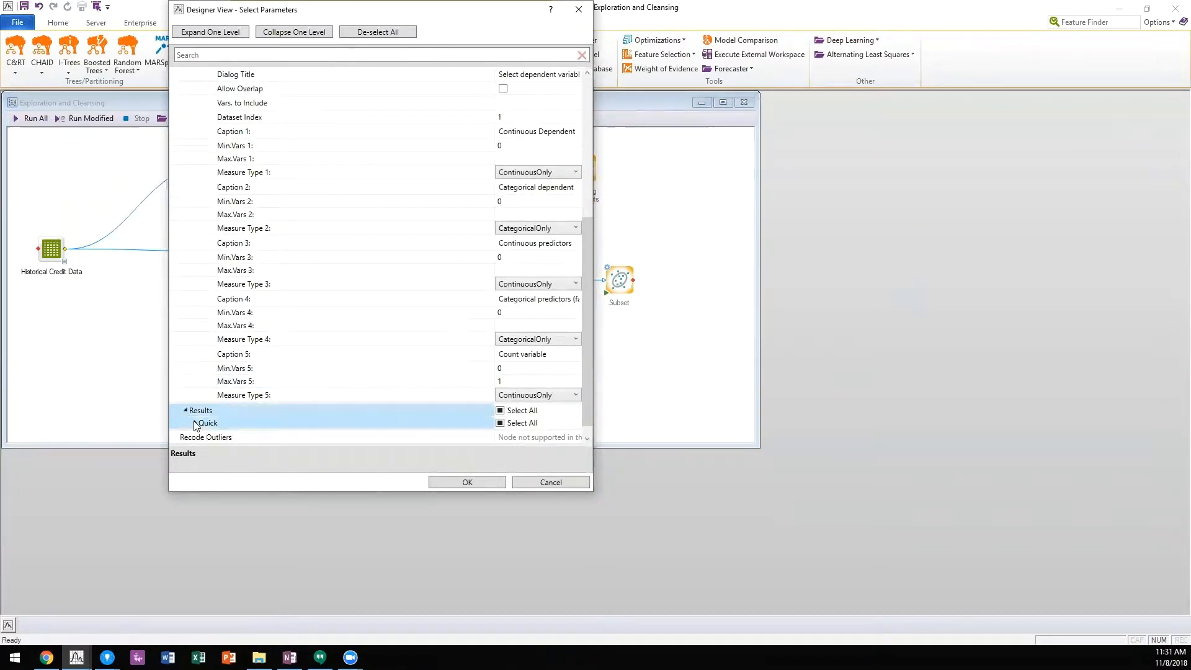
left_click(195, 423)
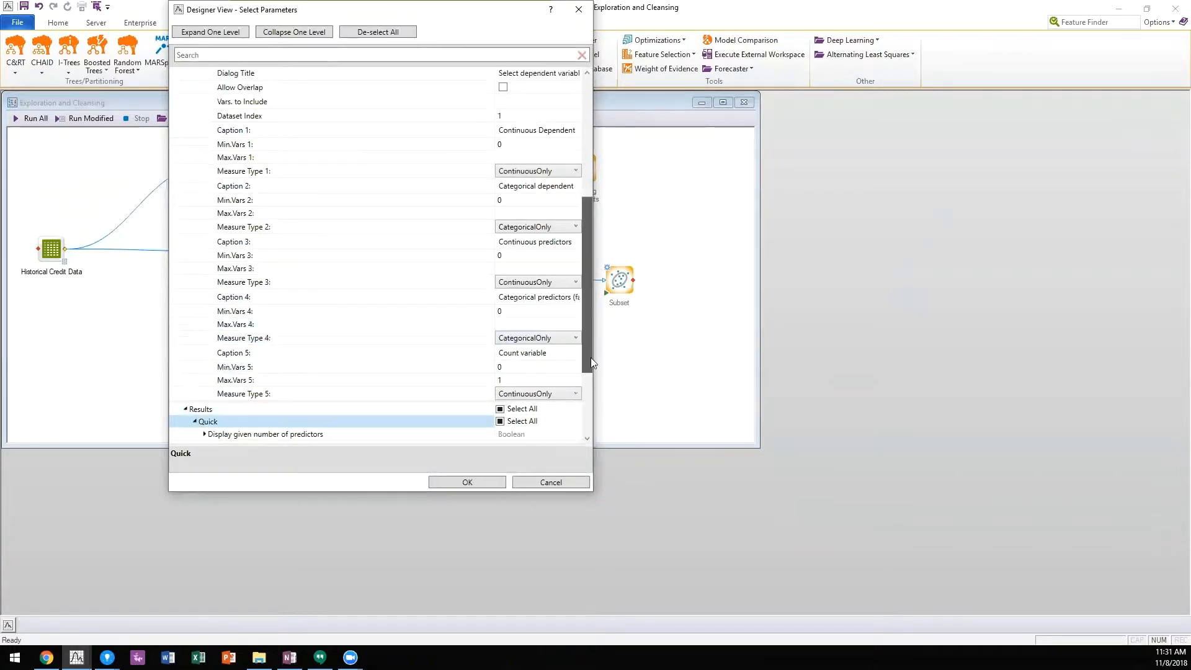
scroll(593, 363, "down", 3)
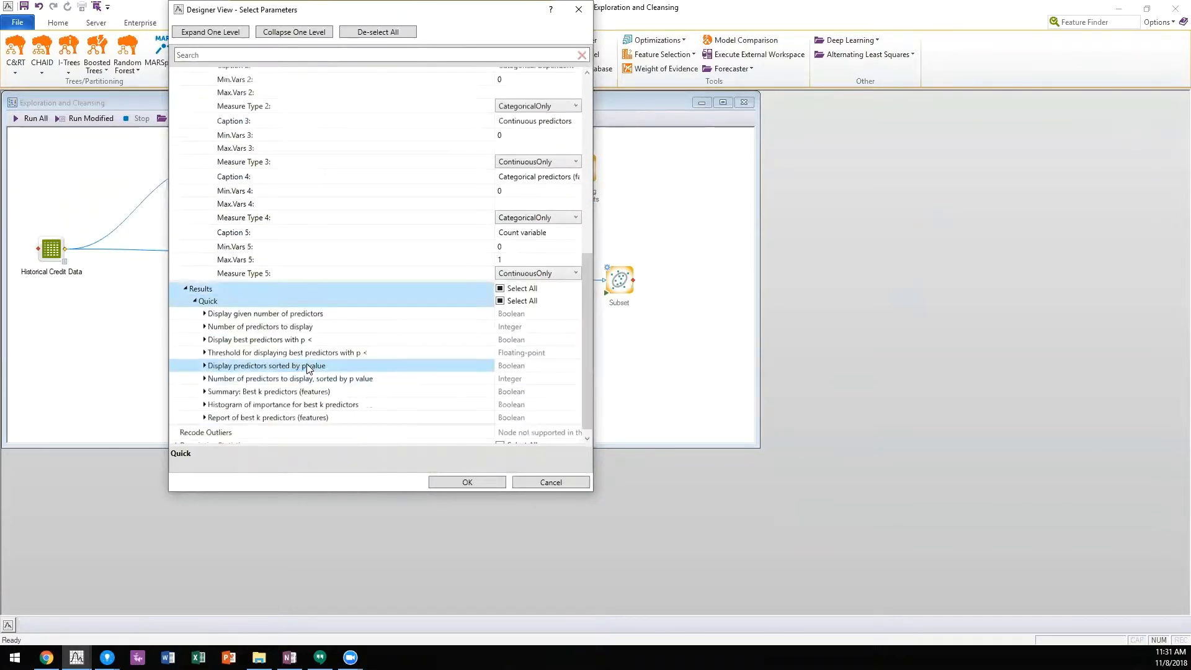
left_click(204, 327)
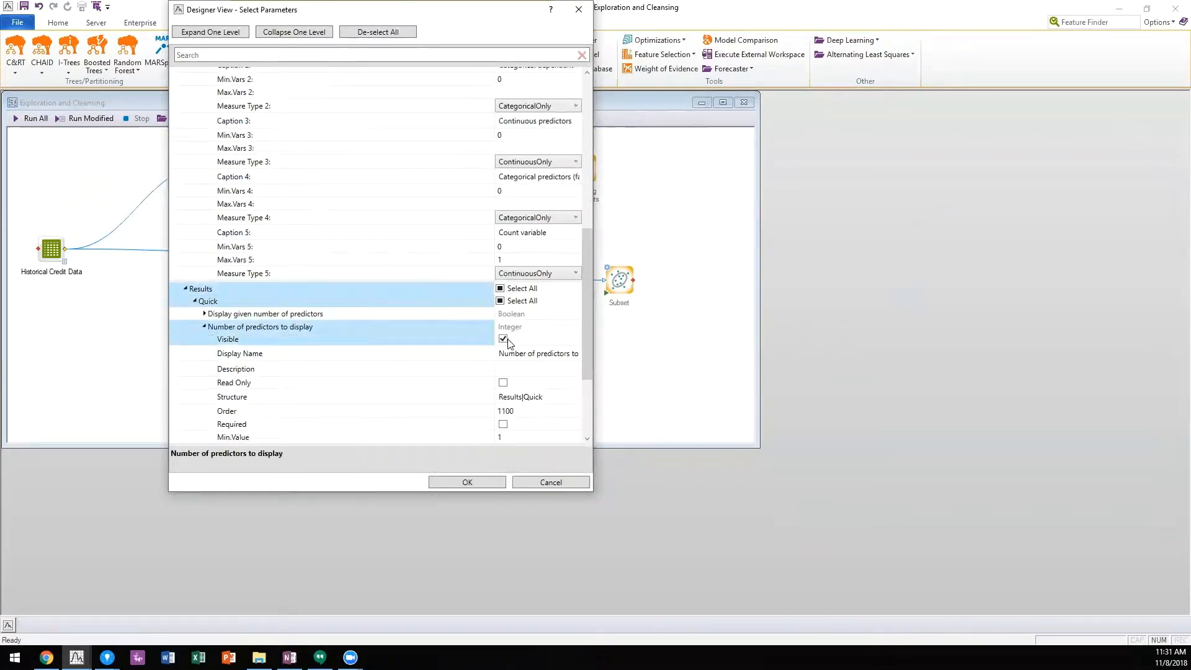
left_click(550, 482)
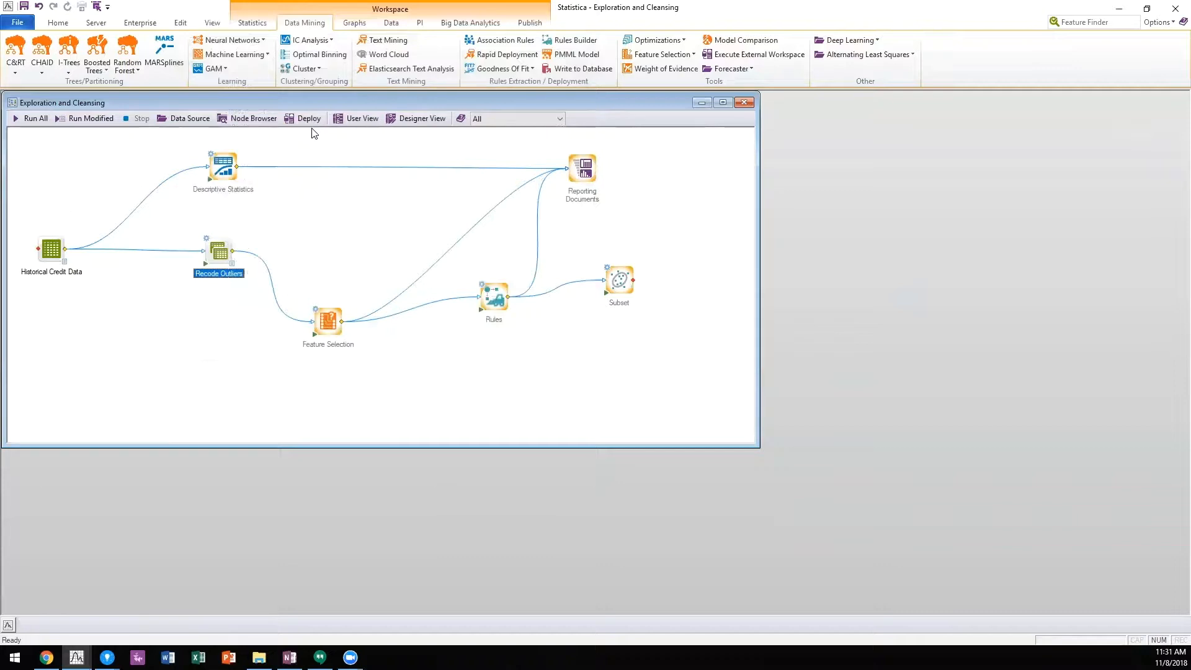
Step: Review in User View the Feature Selection parameters available for editing under Specifications and Results, without saving changes
left_click(341, 123)
left_click(177, 73)
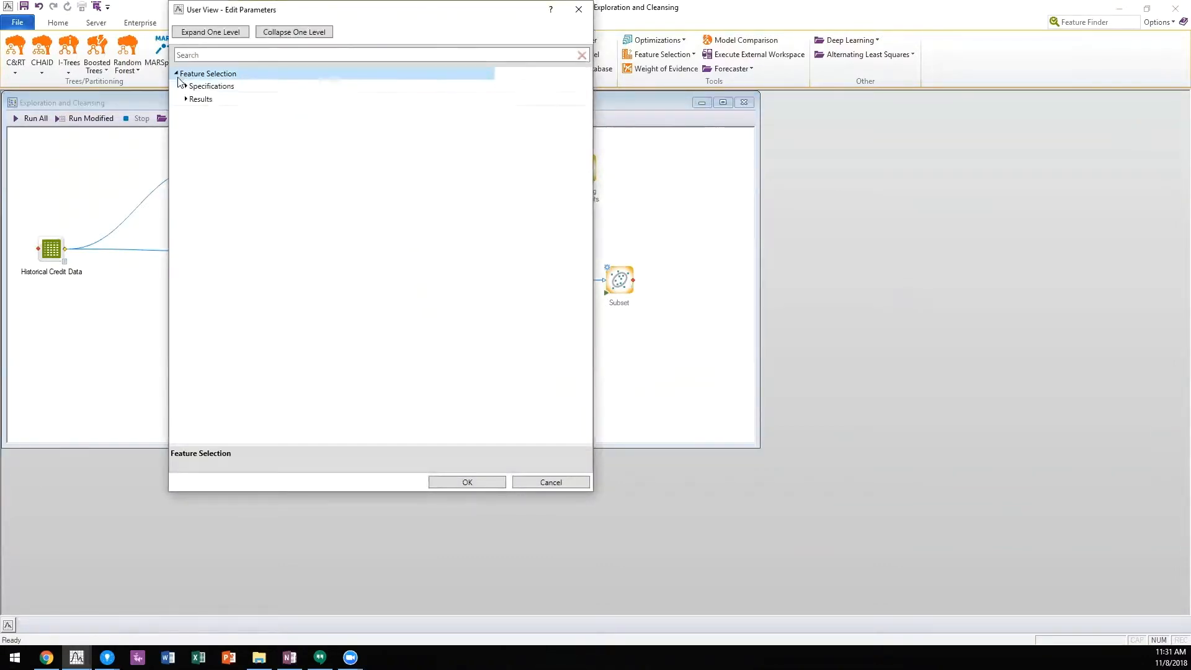
left_click(185, 86)
left_click(196, 99)
left_click(196, 100)
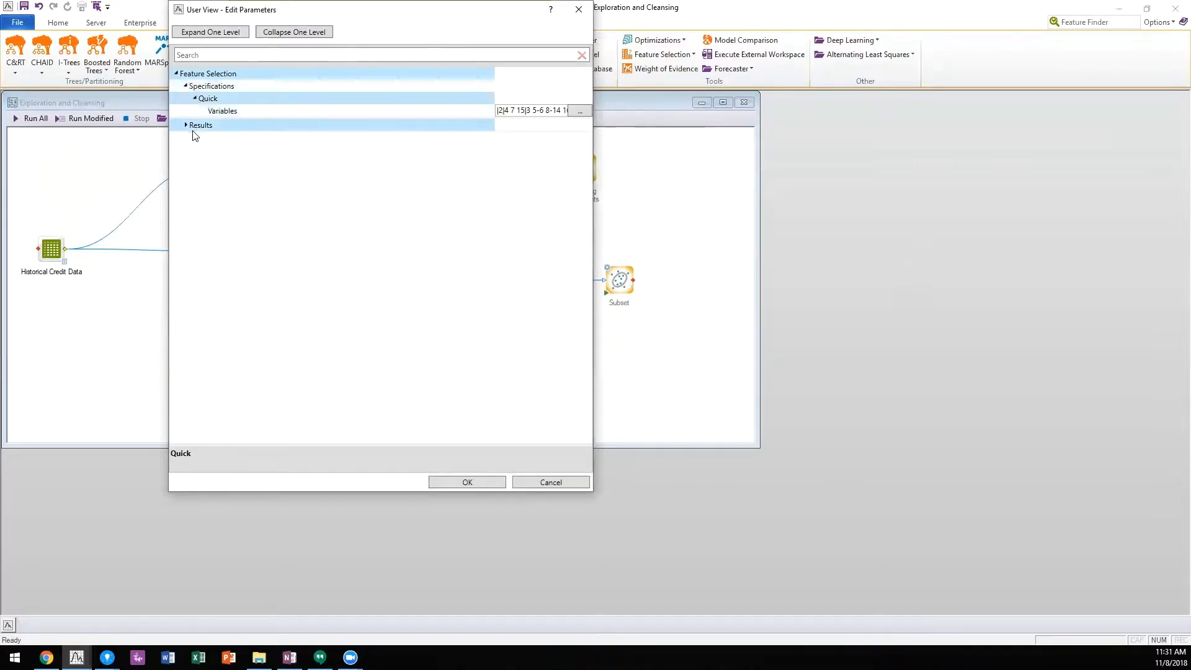
left_click(186, 127)
left_click(186, 126)
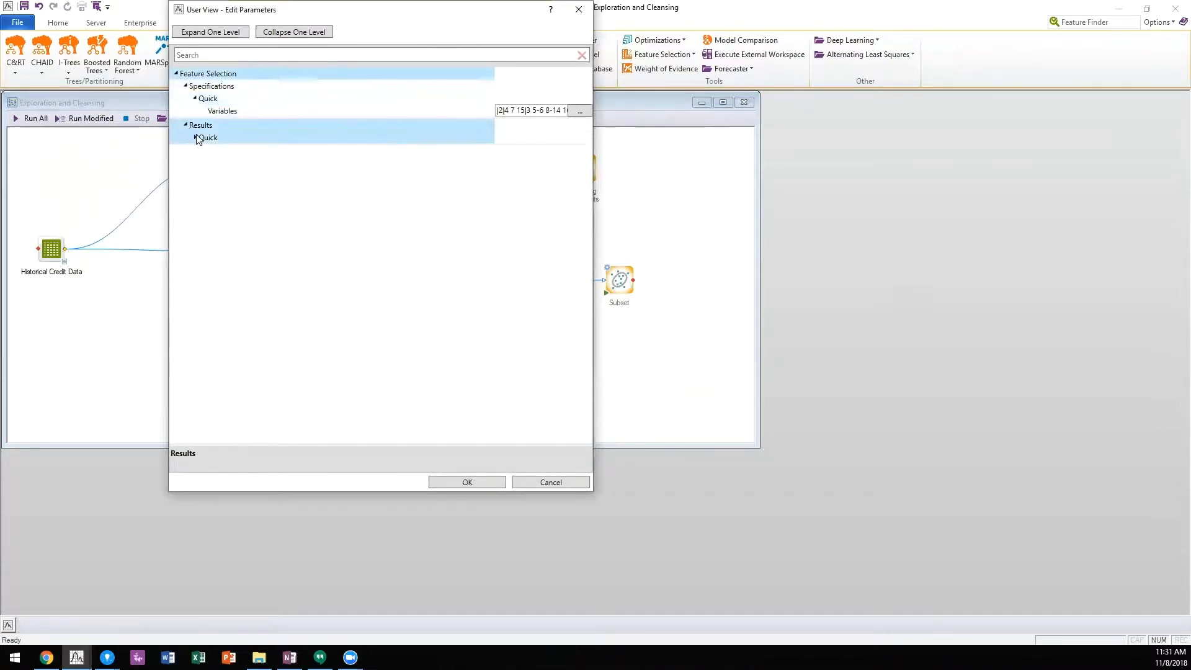
left_click(195, 137)
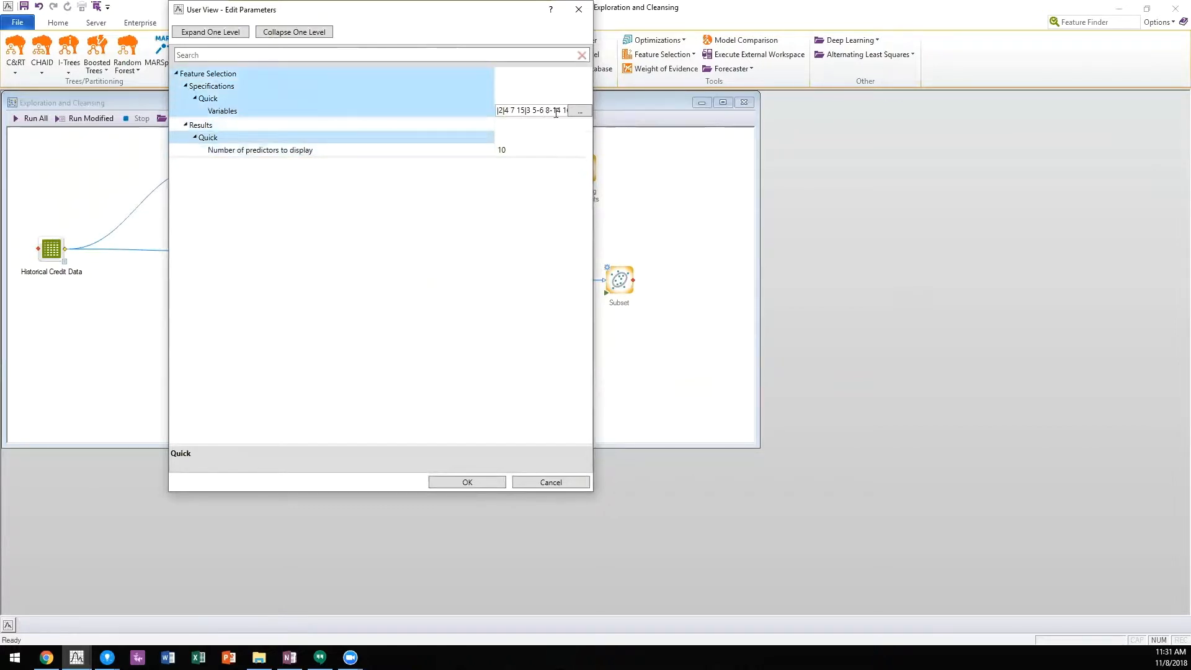
left_click_drag(500, 111, 583, 115)
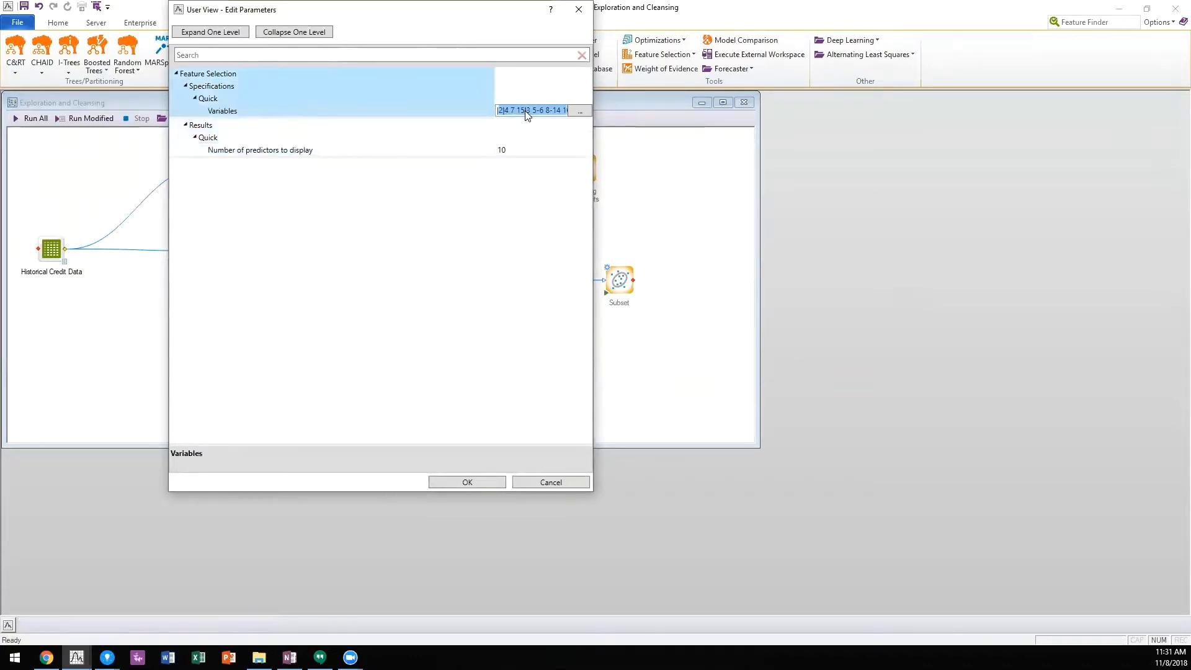
left_click(578, 10)
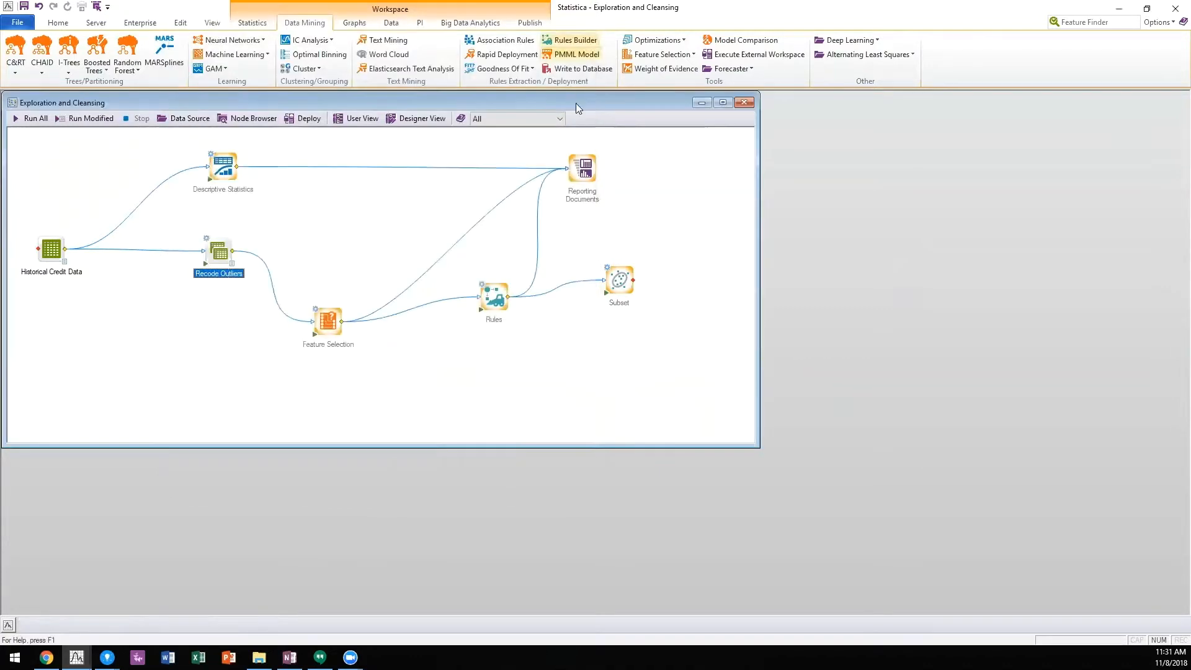
Step: Close the workspace and Statistica, and in TIBCO Spotfire add the Exploration and Cleansing workspace from Enterprise as a Statistica data function
left_click(744, 103)
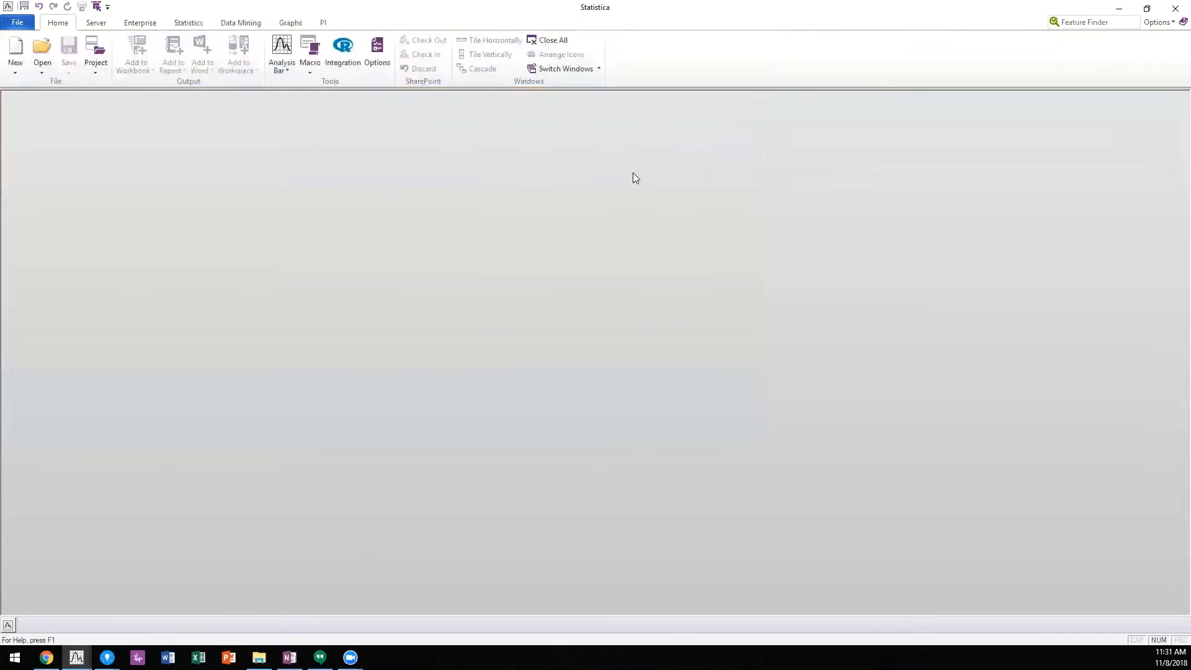
left_click(1173, 14)
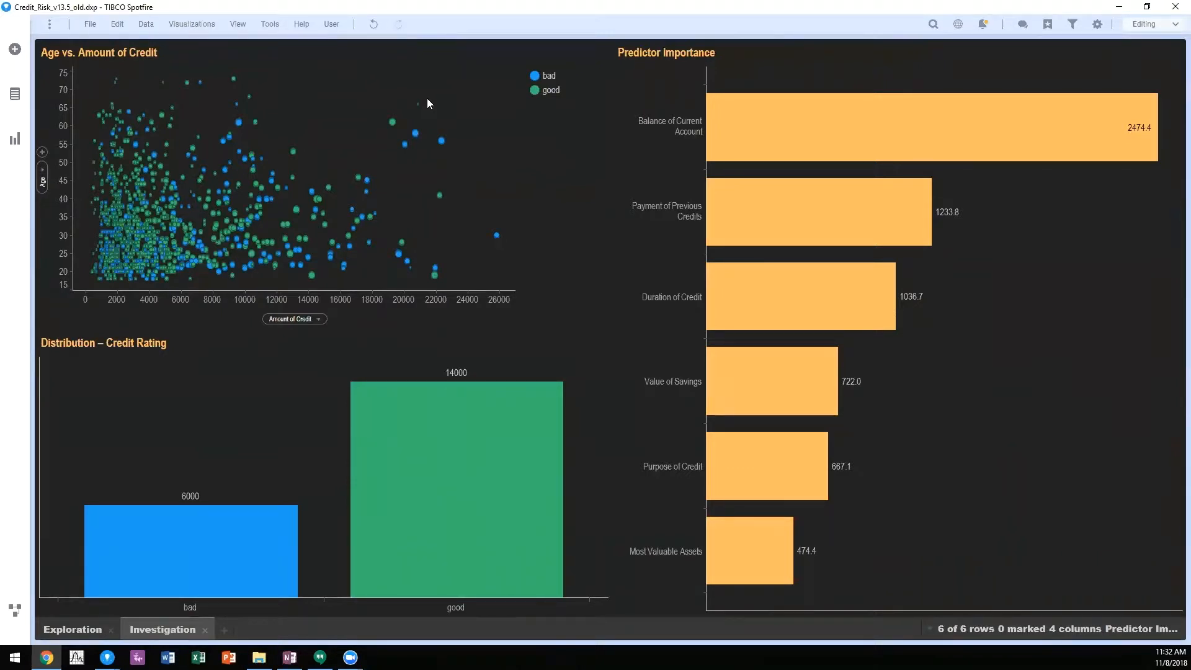
left_click(268, 28)
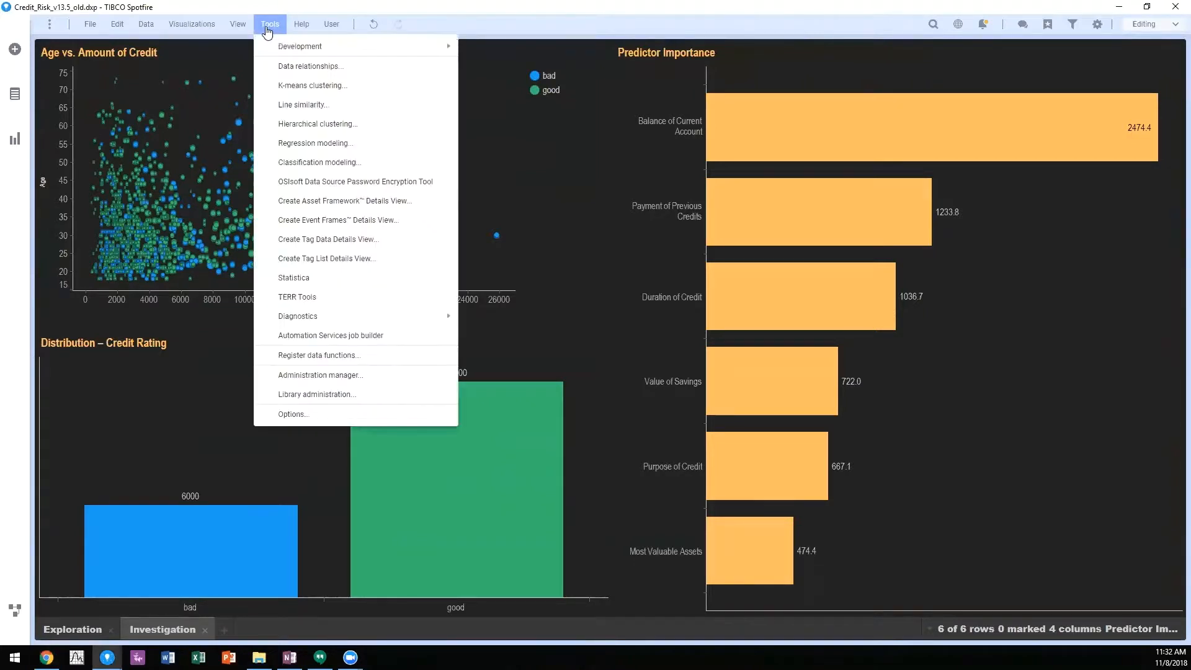
left_click(288, 278)
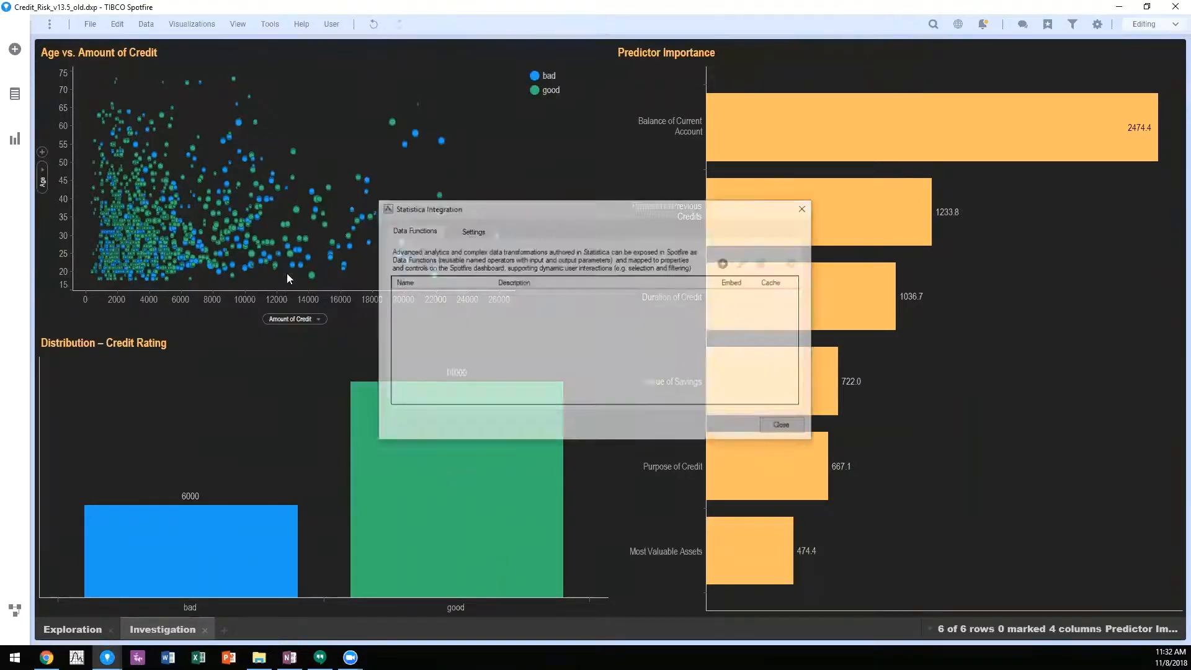
left_click(725, 264)
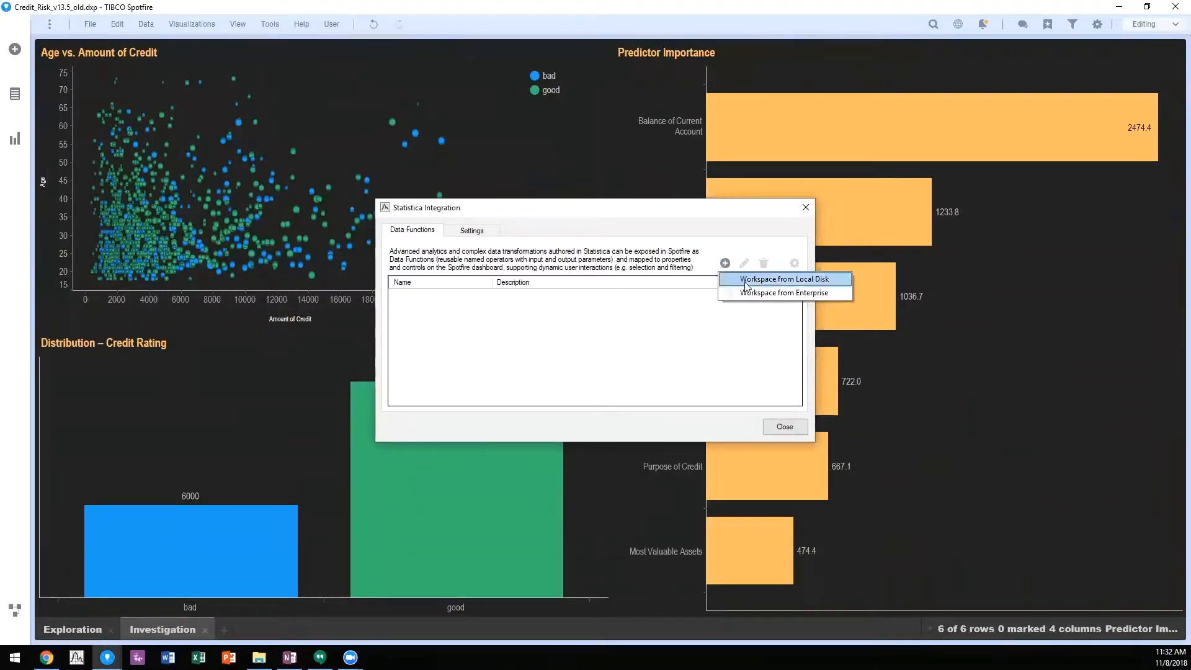
left_click(806, 293)
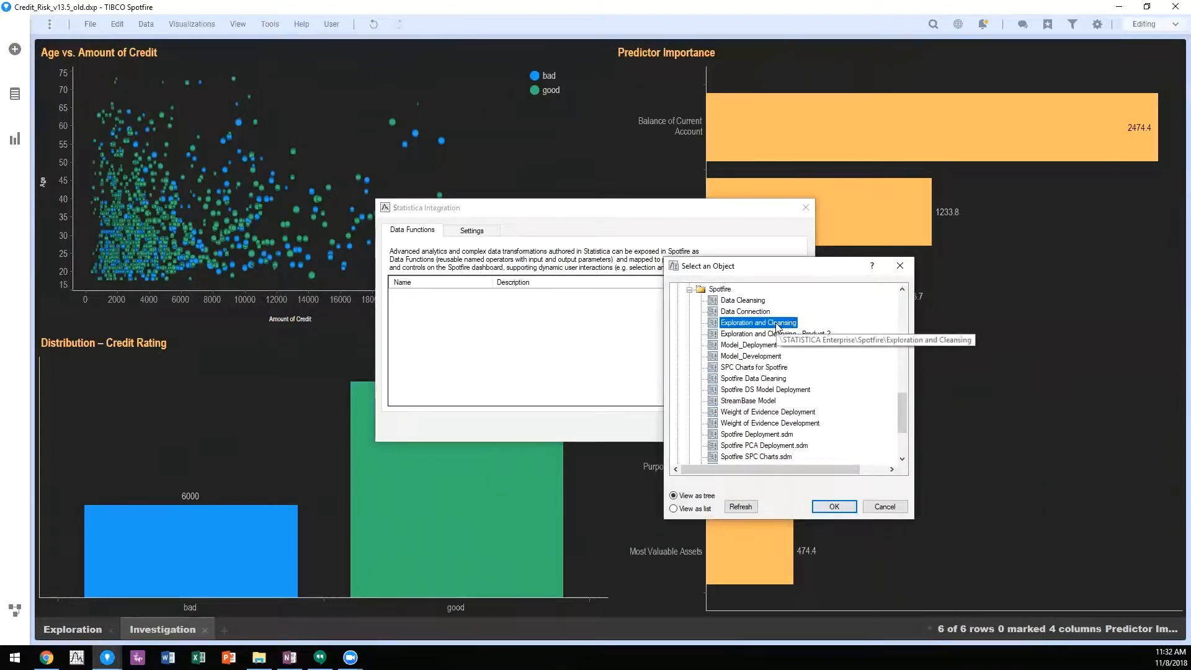
left_click(827, 505)
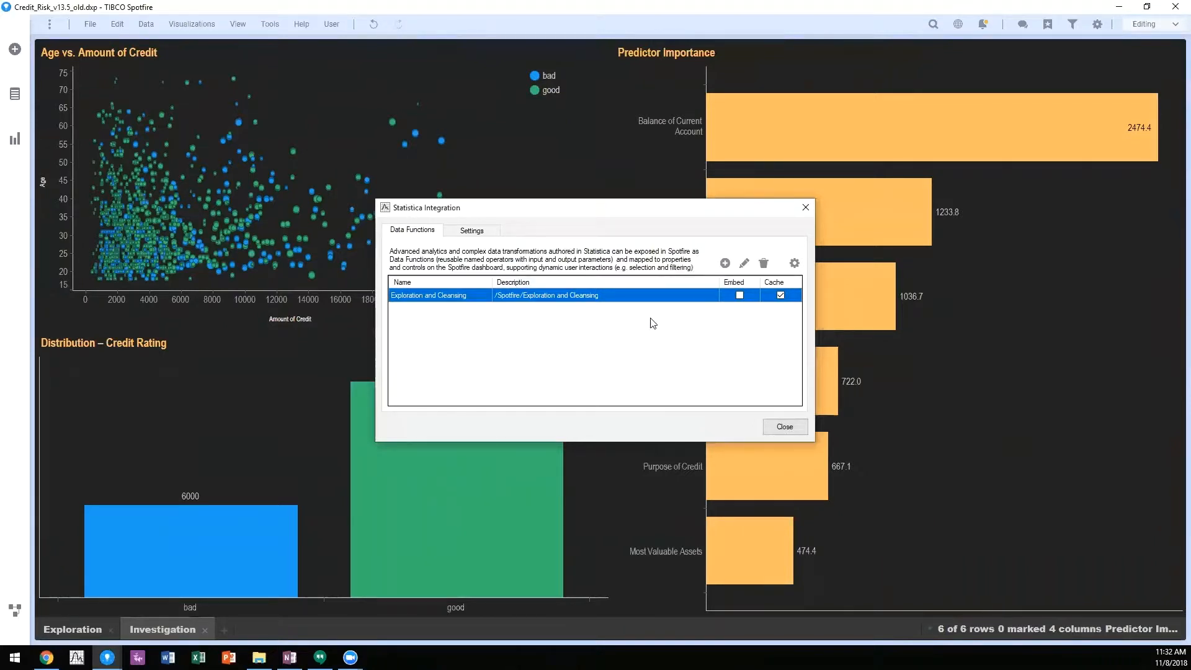
Step: Edit the data function to include Feature Selection's Variables and Number of predictors to display as parameters
left_click(742, 264)
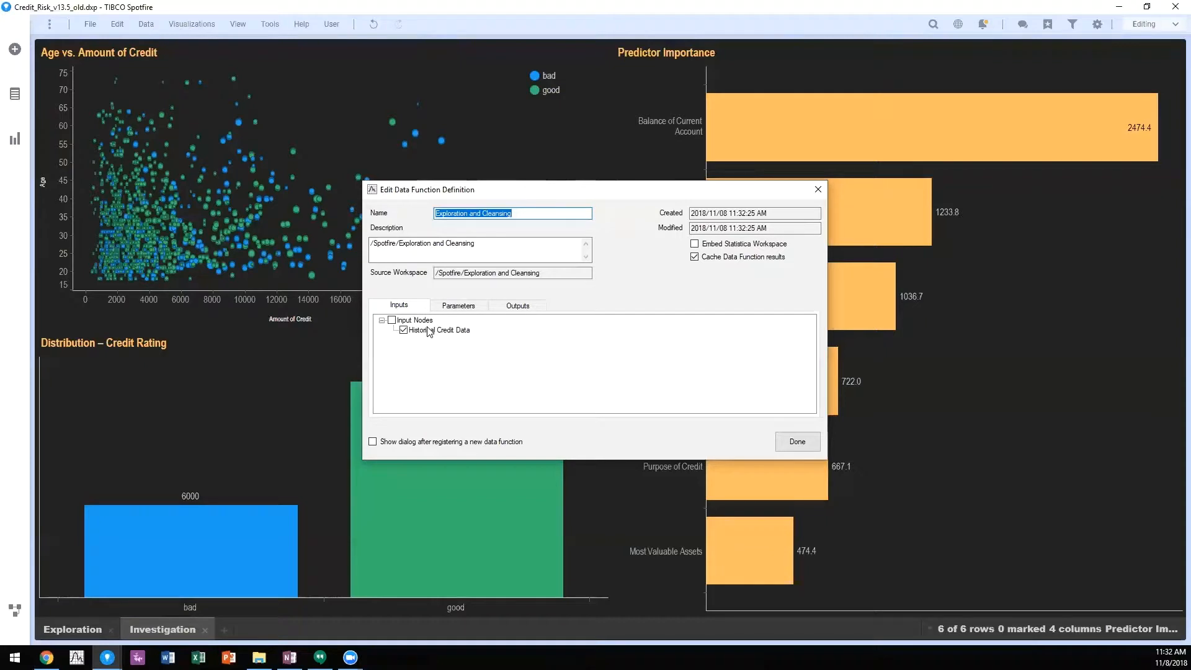
left_click(466, 307)
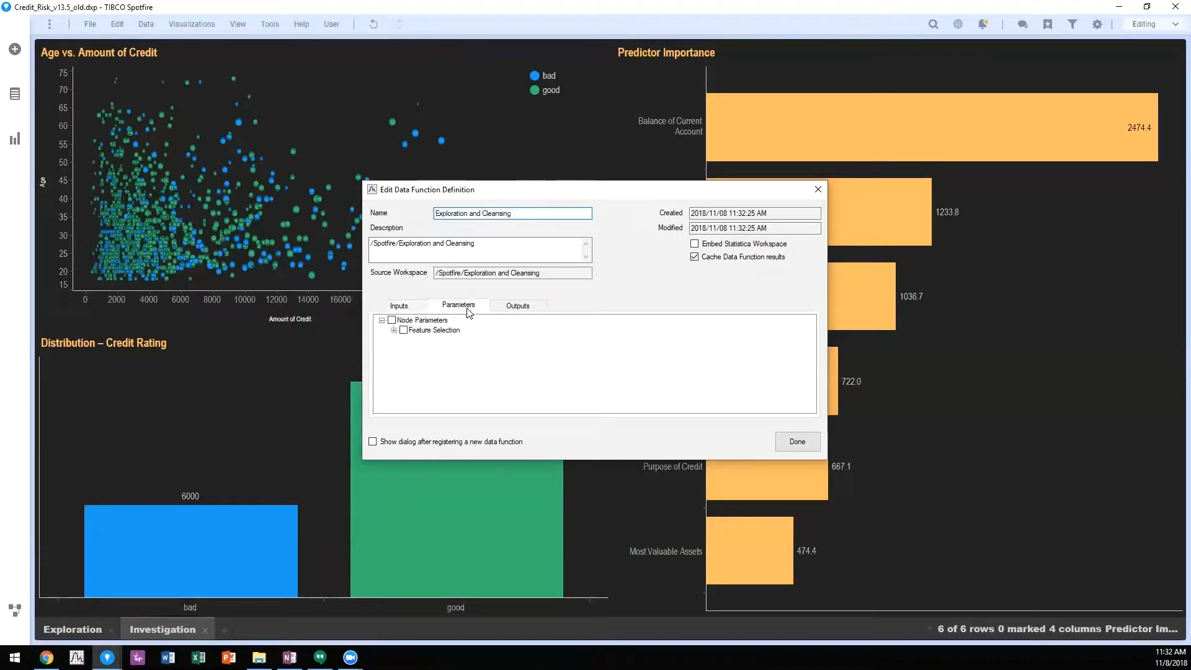
left_click(394, 330)
left_click(405, 340)
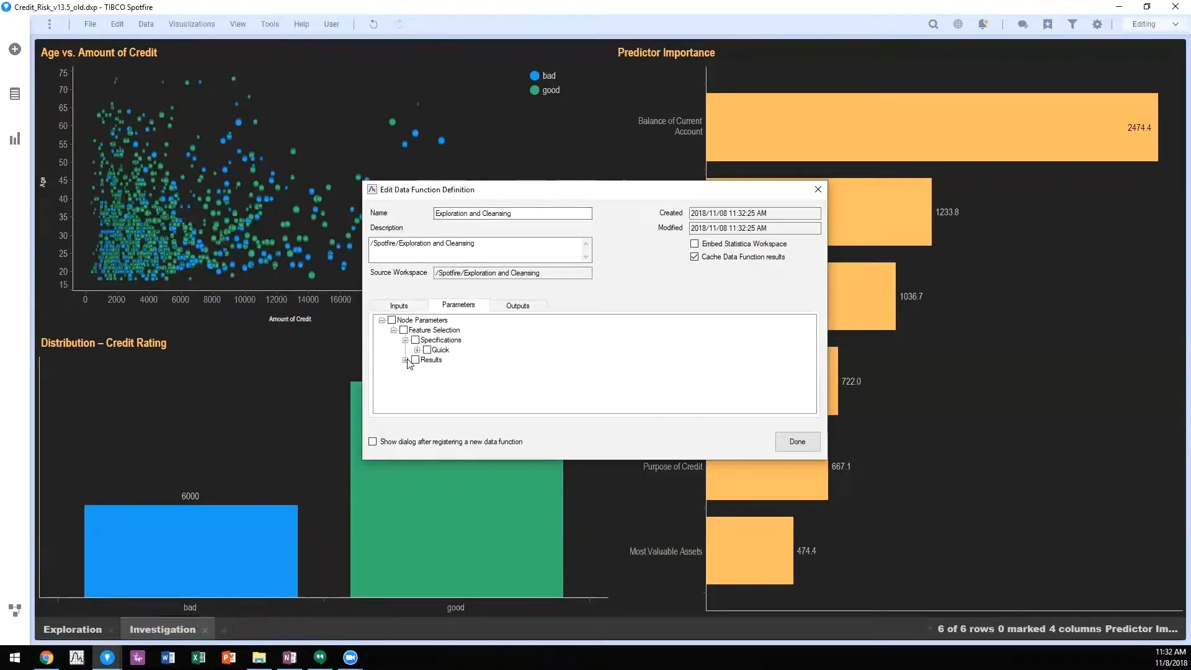
left_click(405, 360)
left_click(417, 350)
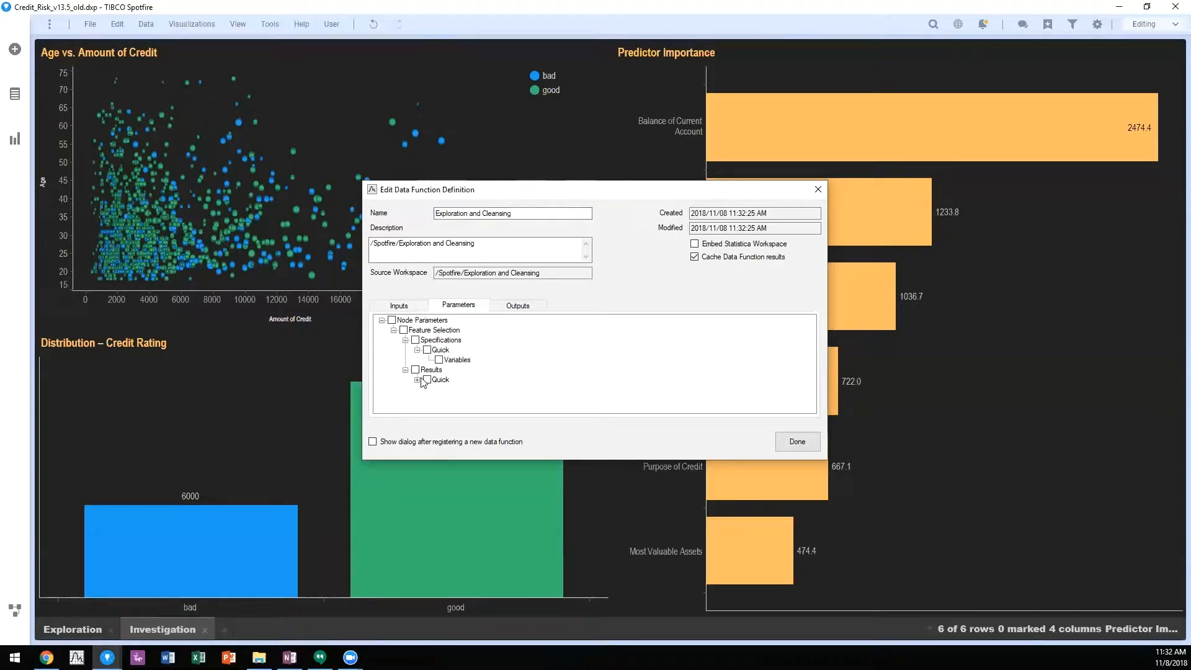
left_click(417, 379)
left_click(440, 360)
left_click(440, 390)
Step: Include the Subset node's Subset table as an output of the data function and finish editing its definition
left_click(519, 310)
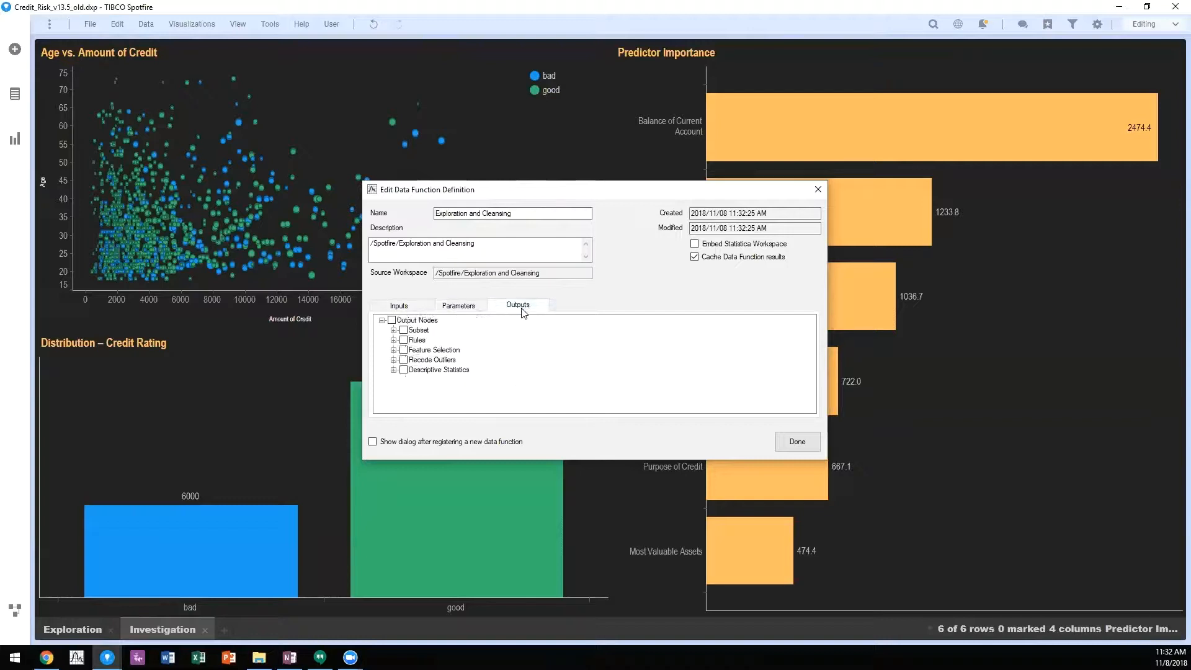
left_click(393, 330)
left_click(415, 339)
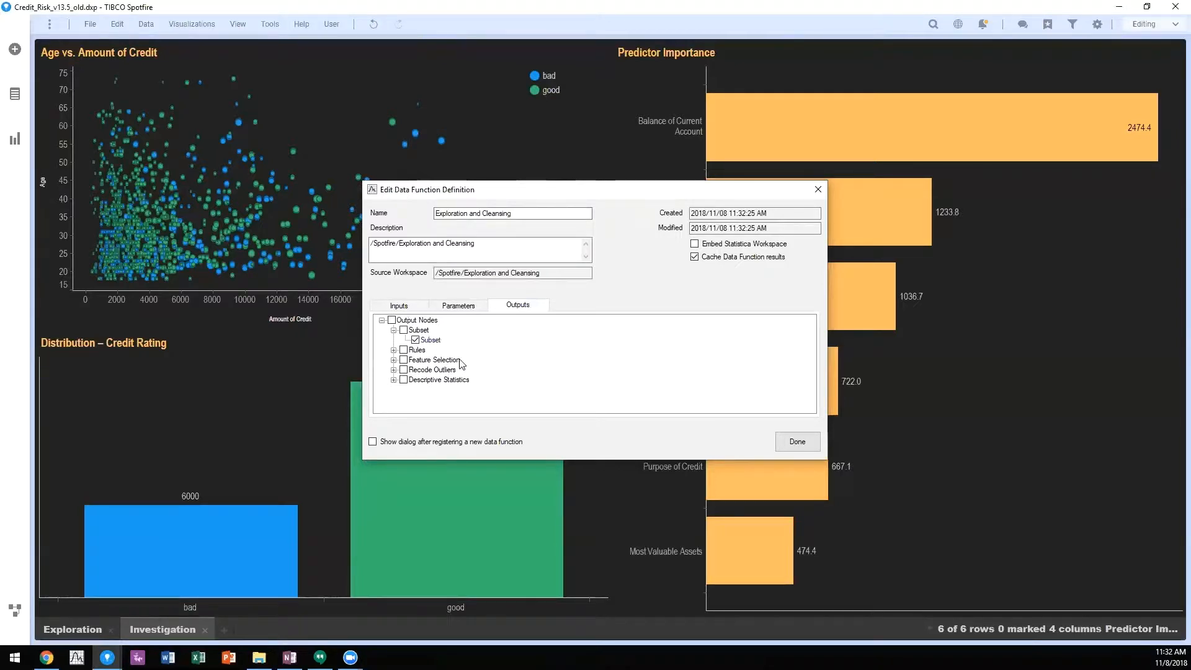
left_click(792, 443)
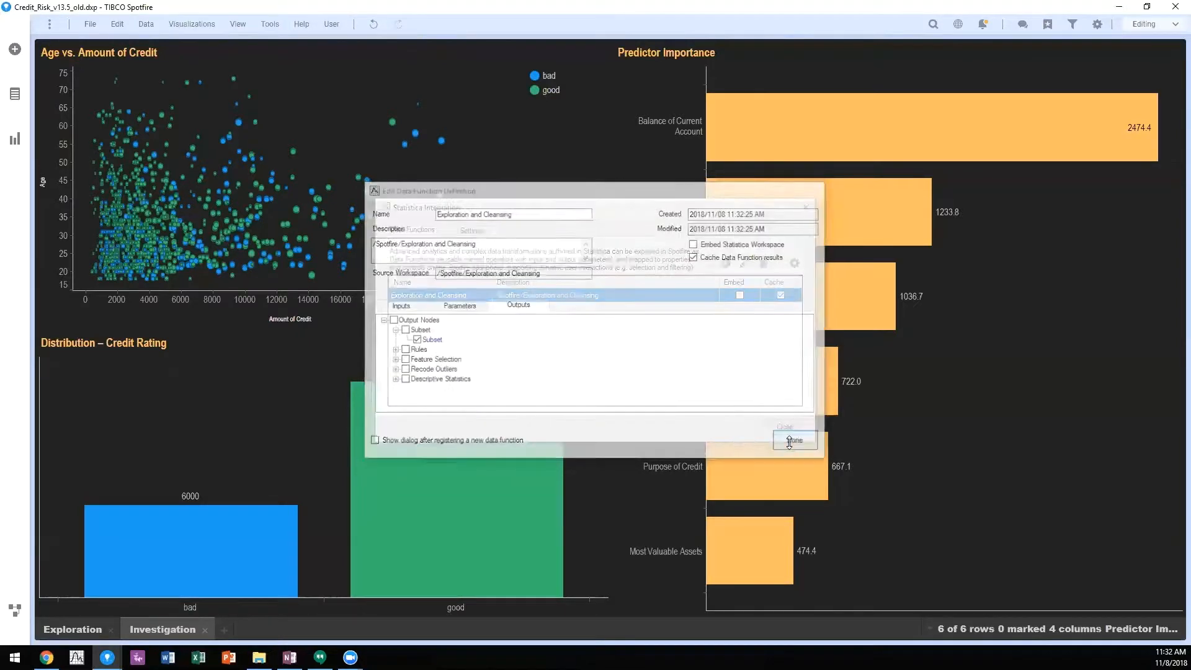
left_click(795, 263)
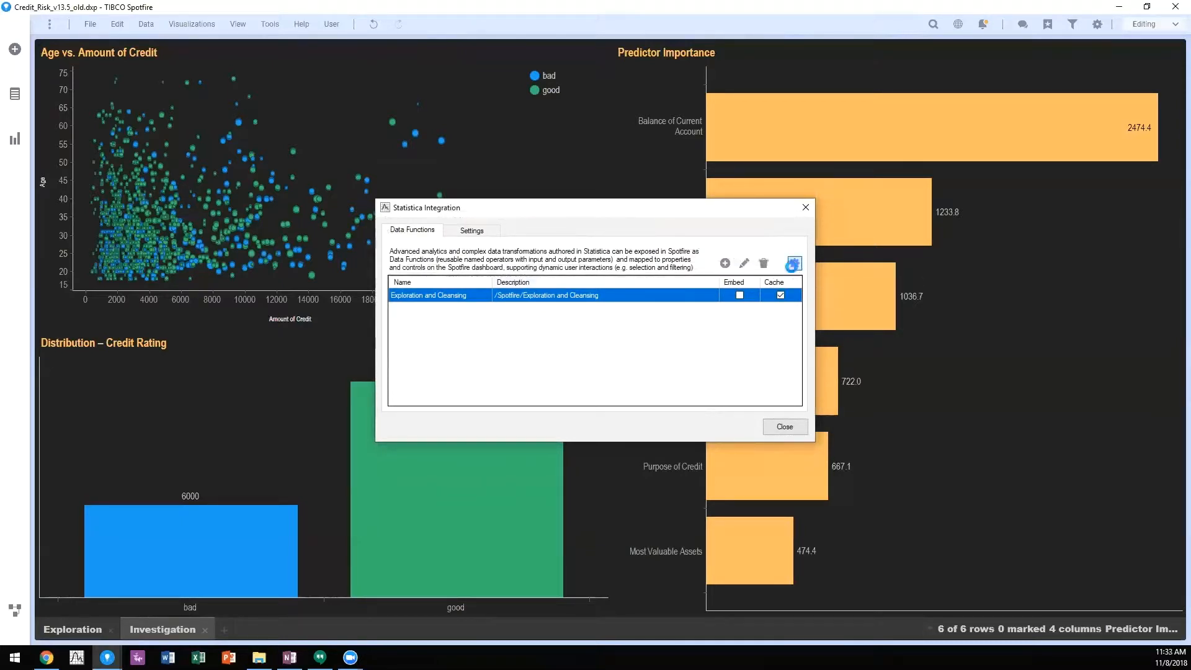
left_click(387, 262)
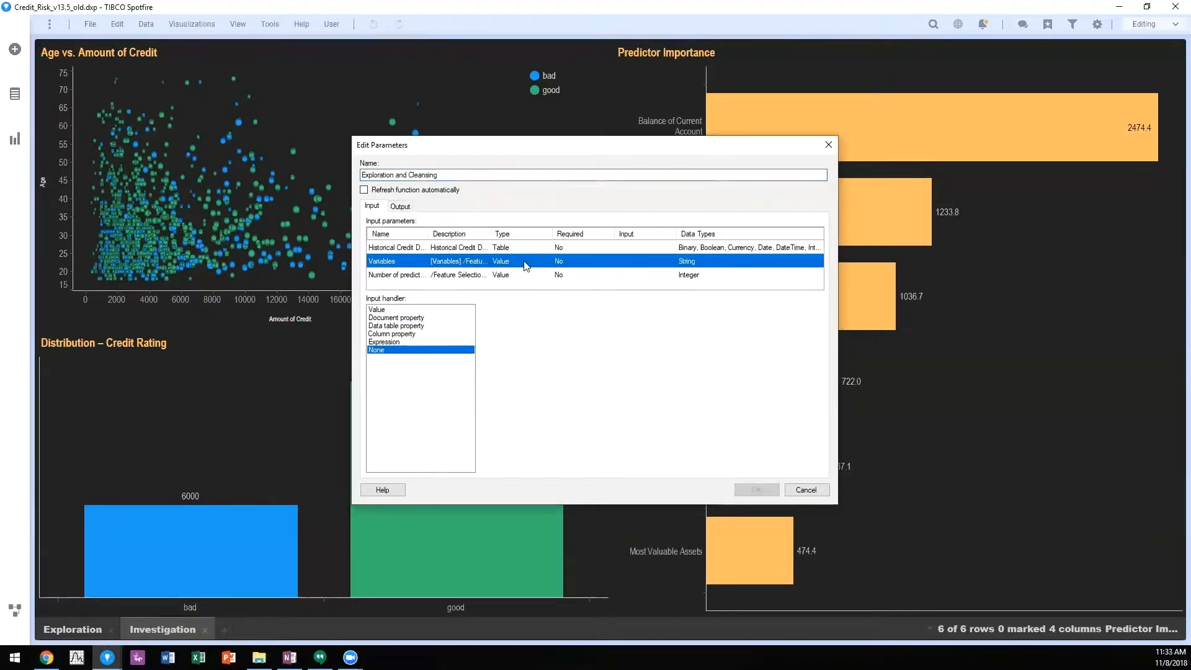
left_click(390, 317)
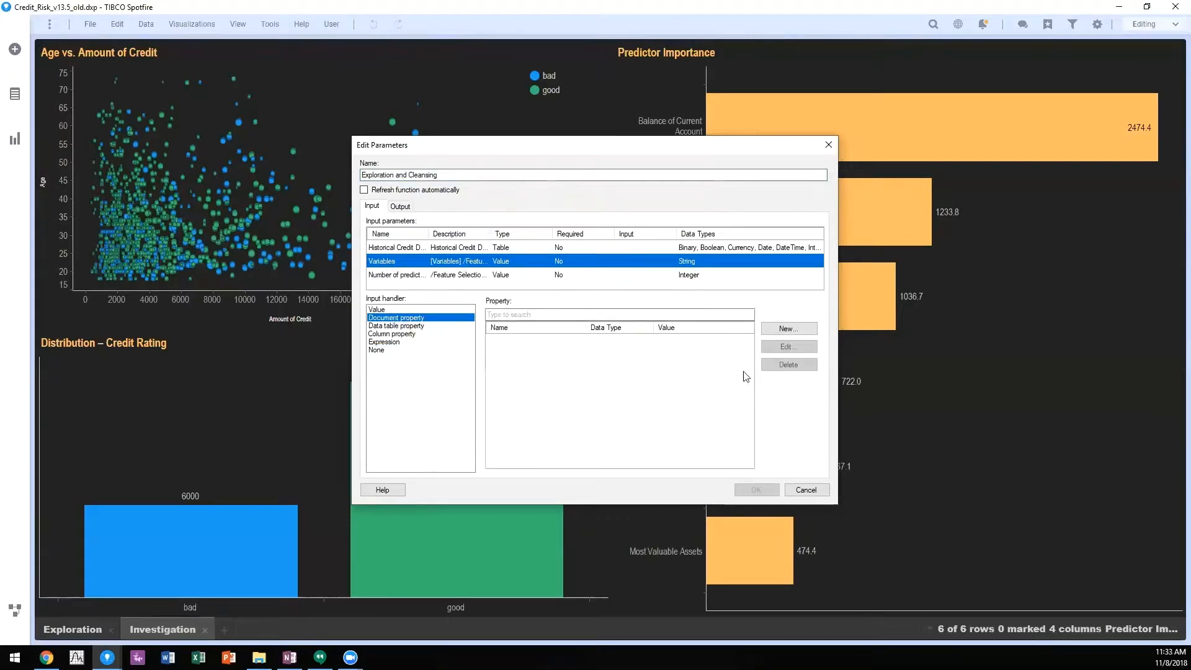
left_click(788, 329)
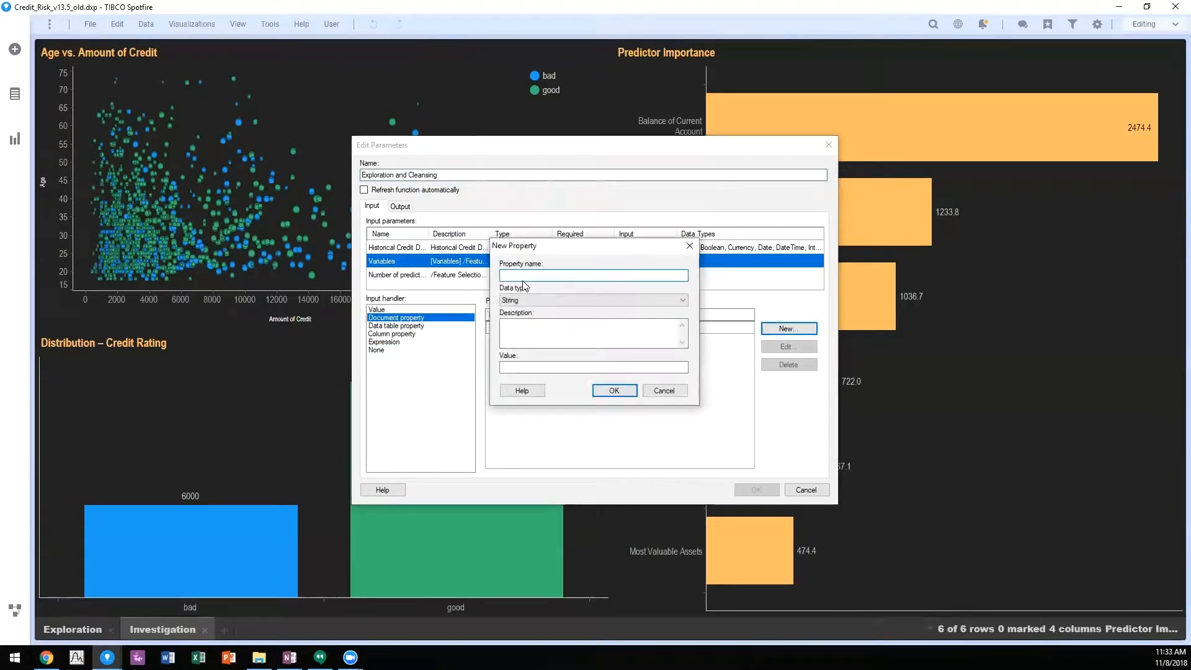
type("VarSelect")
left_click(532, 366)
key("alt+Tab")
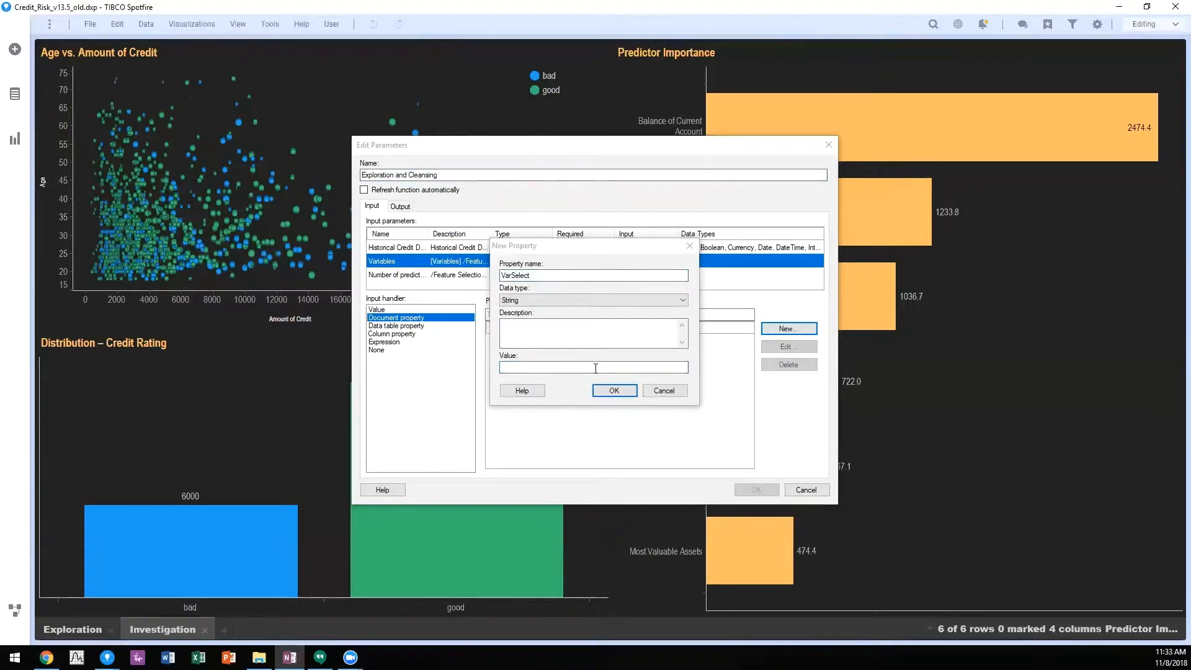
key("alt+Tab")
key("ctrl+v")
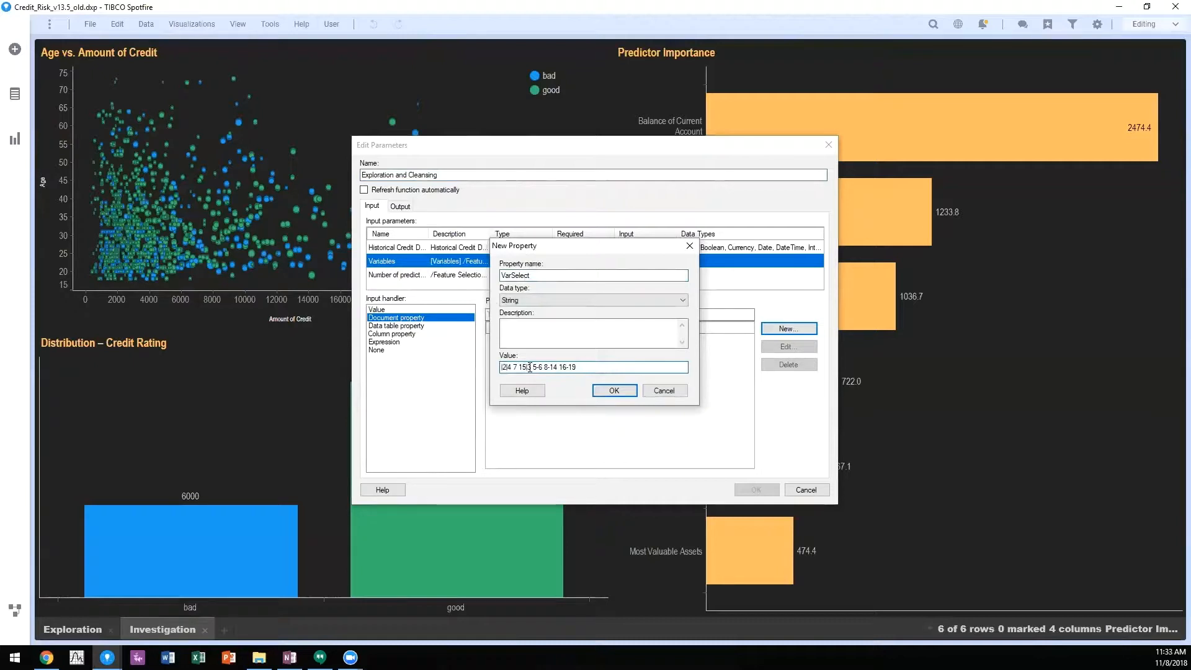
left_click(611, 391)
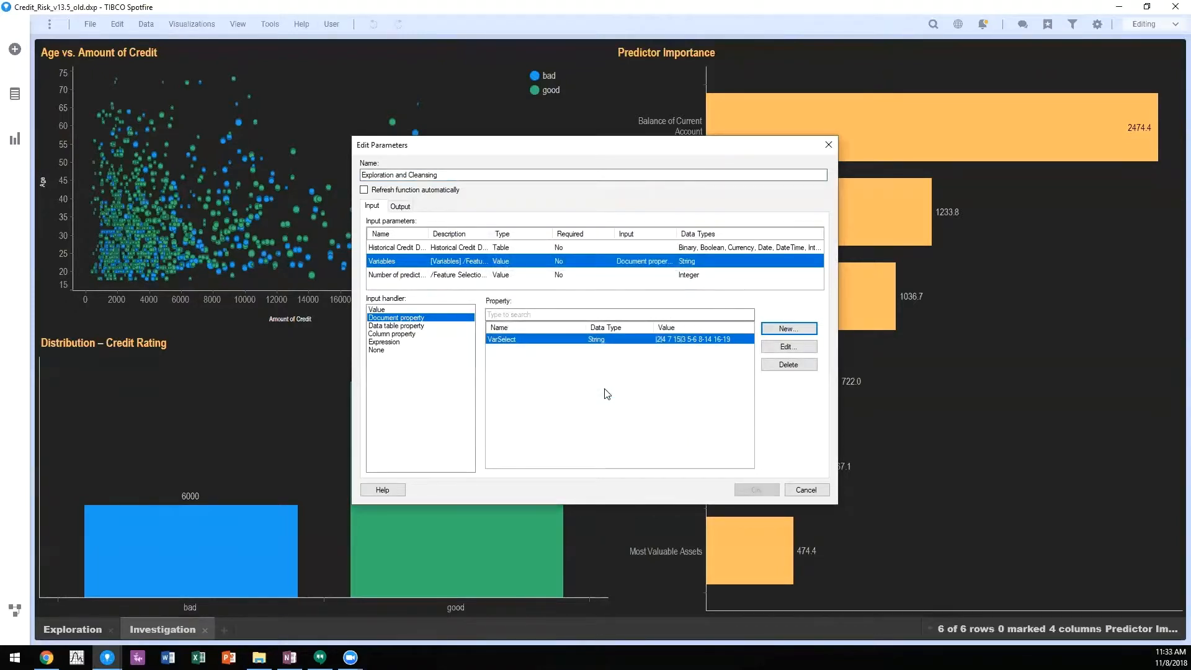
Step: Map the number of predictors input to a new Integer document property NumPredictors with the value 4
left_click(395, 276)
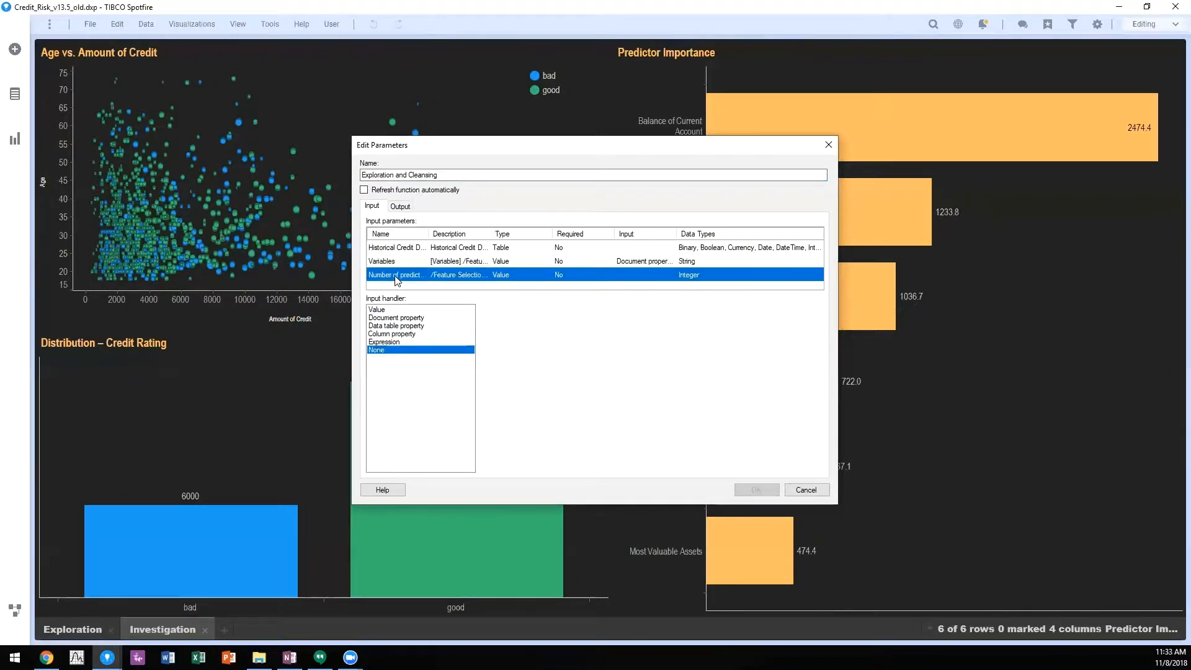
left_click(401, 319)
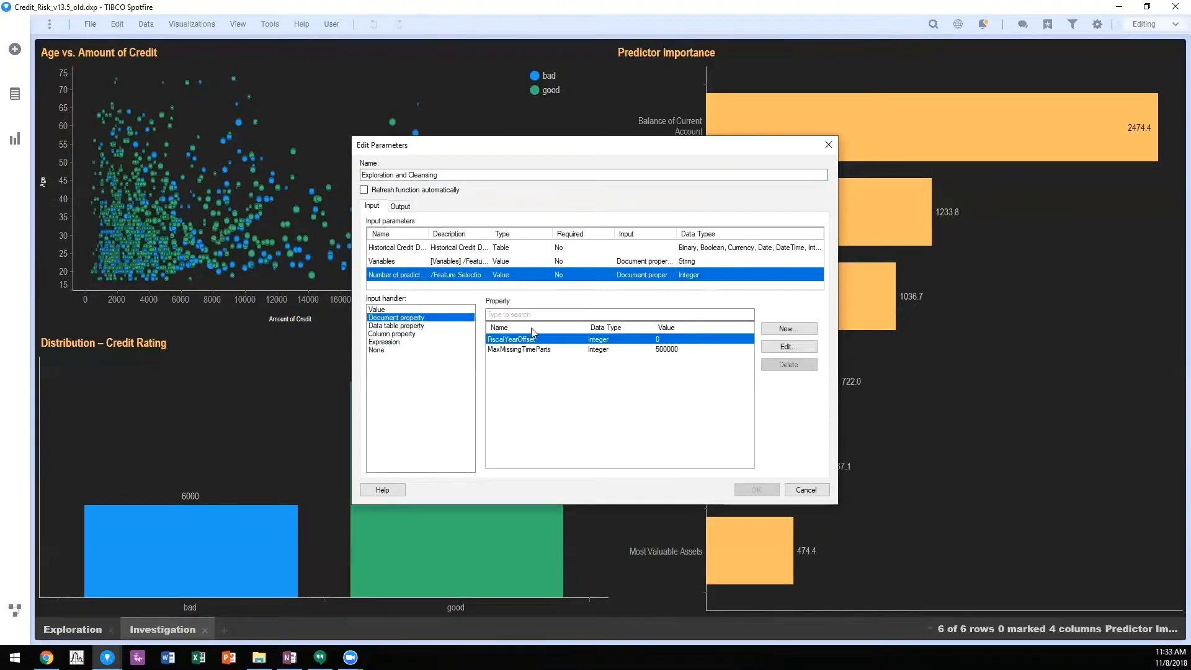
left_click(796, 334)
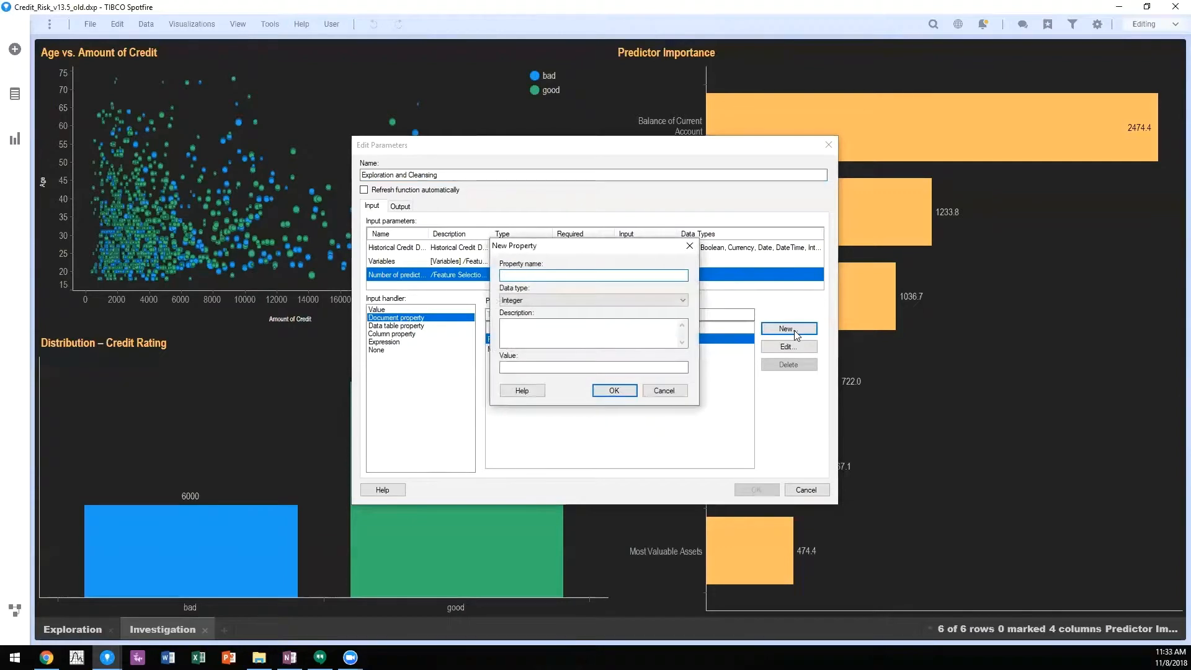
type("NumPredi")
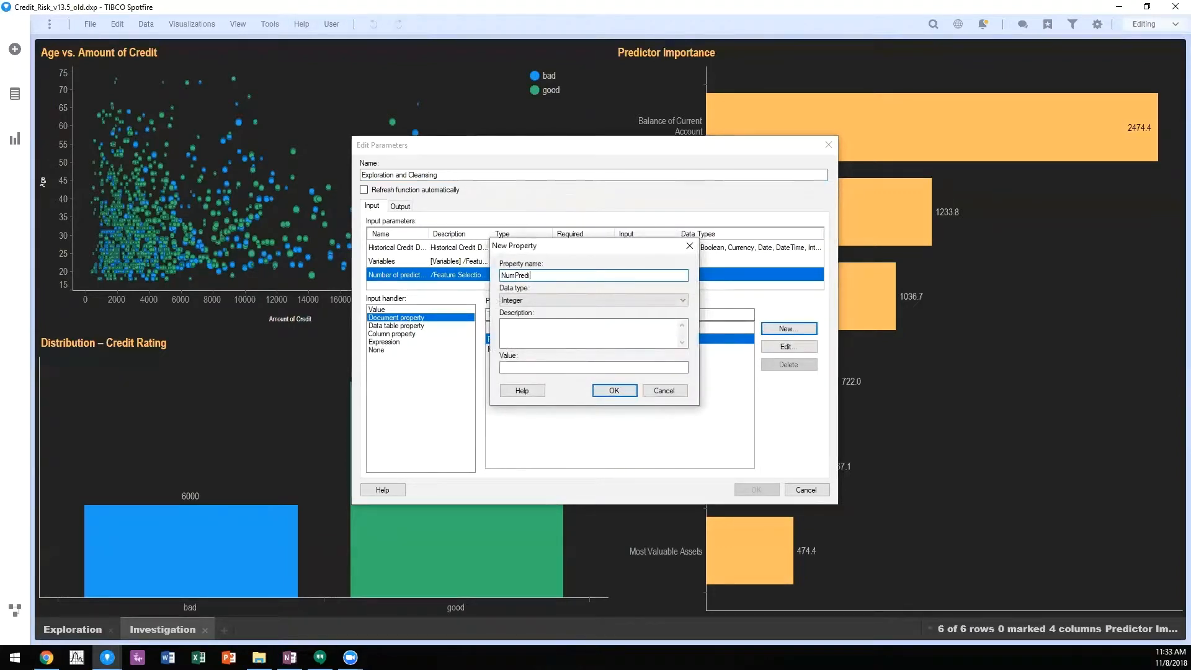
type("ctors")
left_click(589, 367)
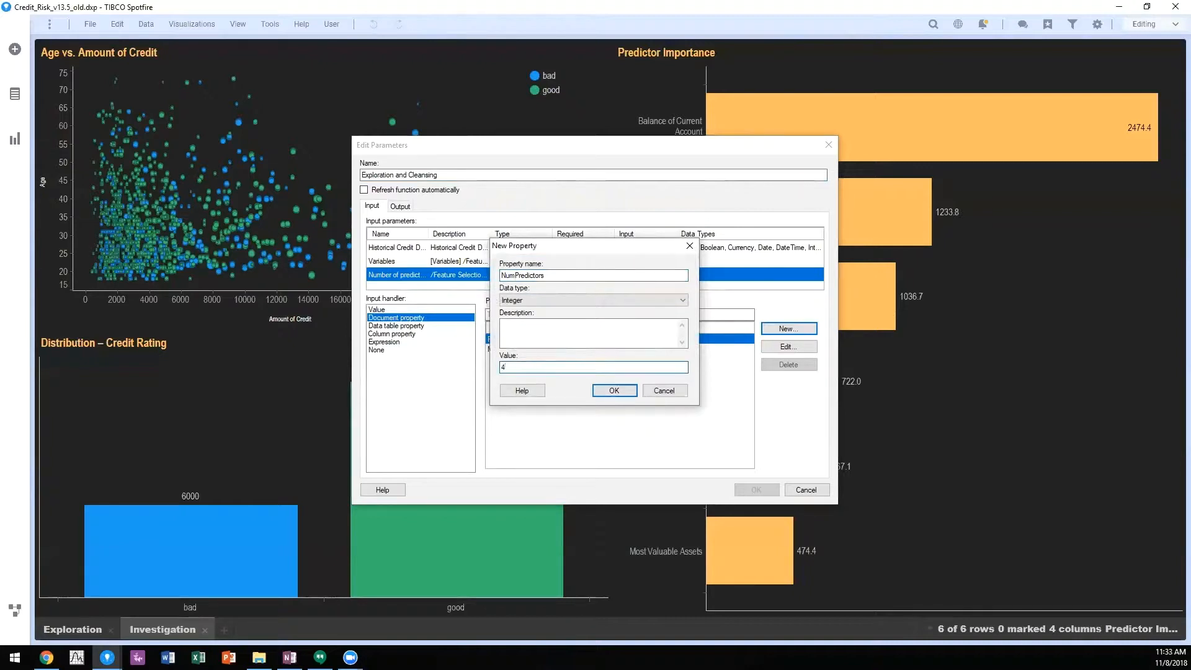
left_click(623, 394)
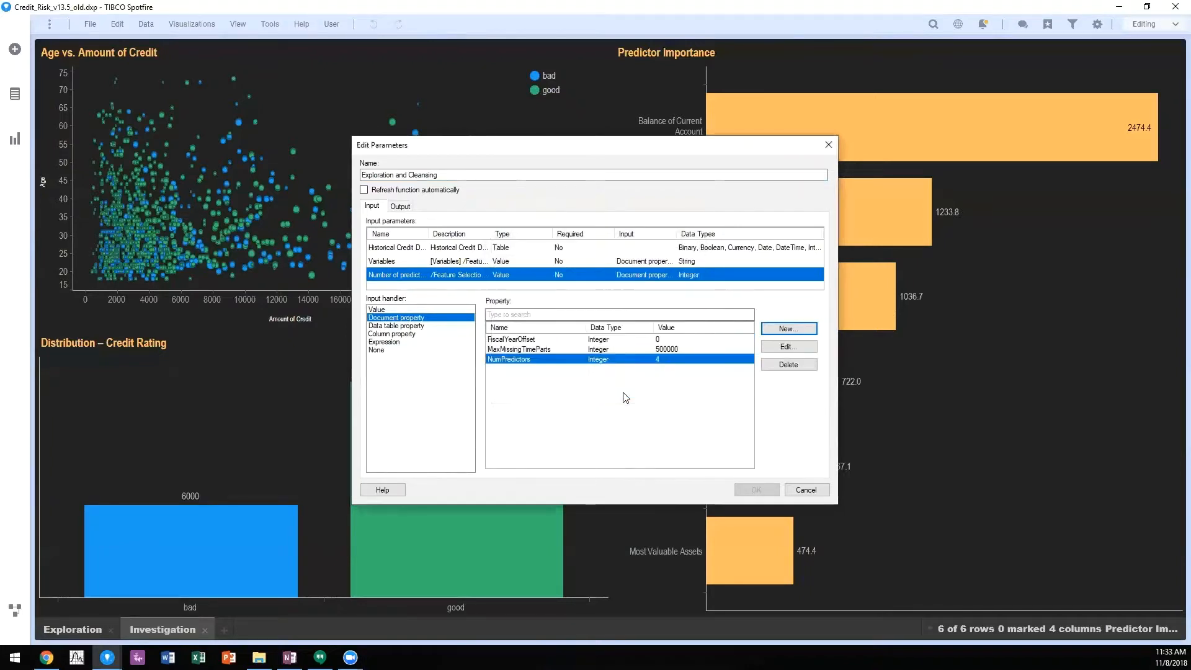
Step: Map the historical credit input table to all columns of the Credit_Data data table
left_click(397, 251)
left_click(381, 310)
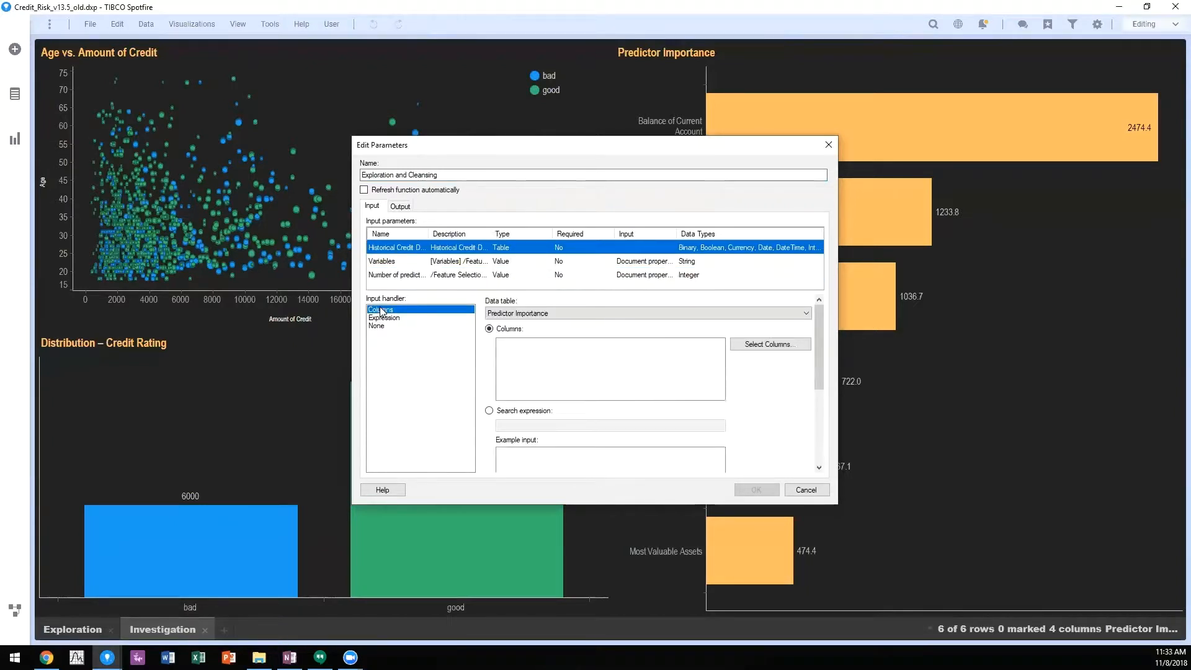
left_click(748, 344)
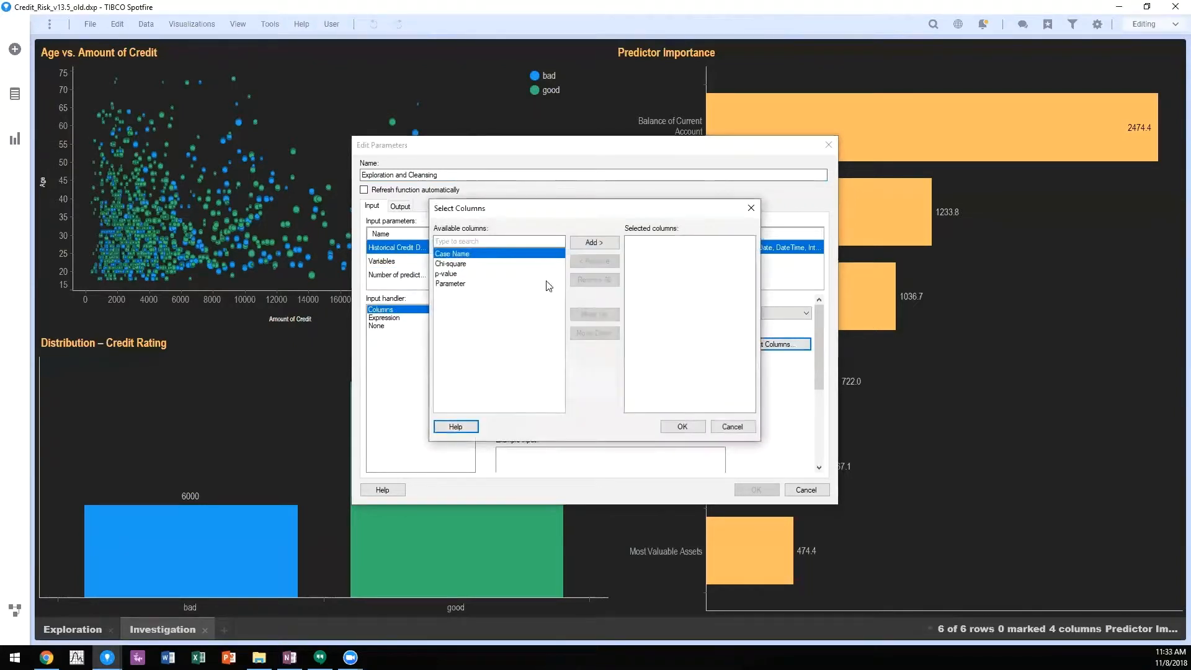
left_click(730, 426)
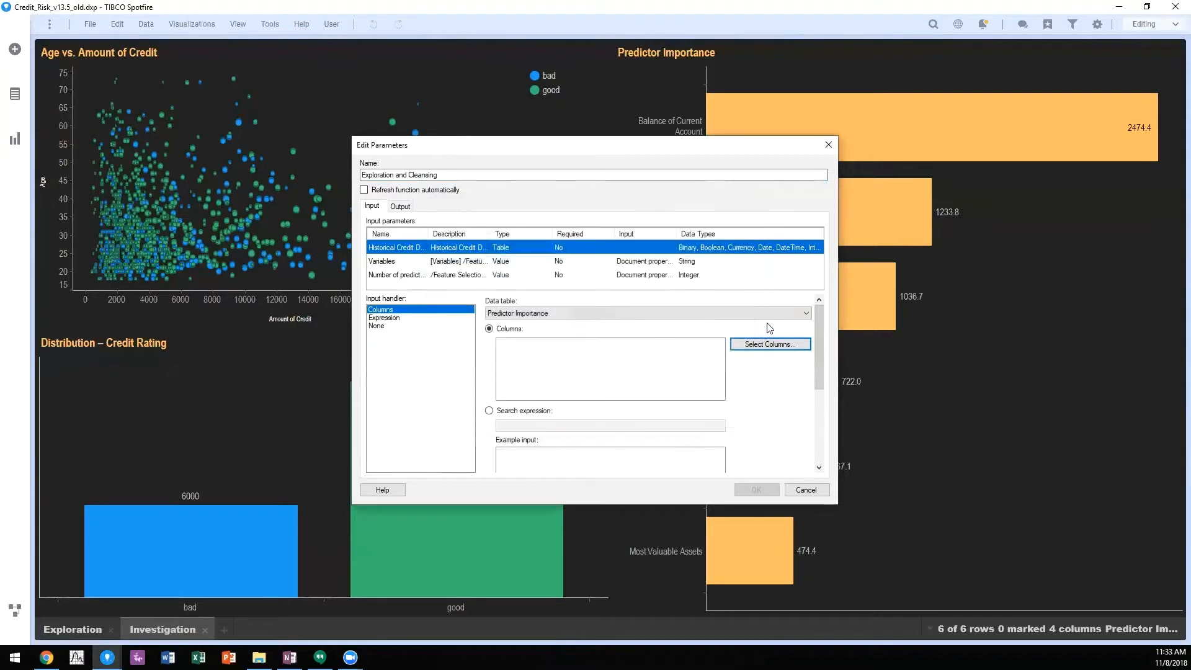
left_click(677, 319)
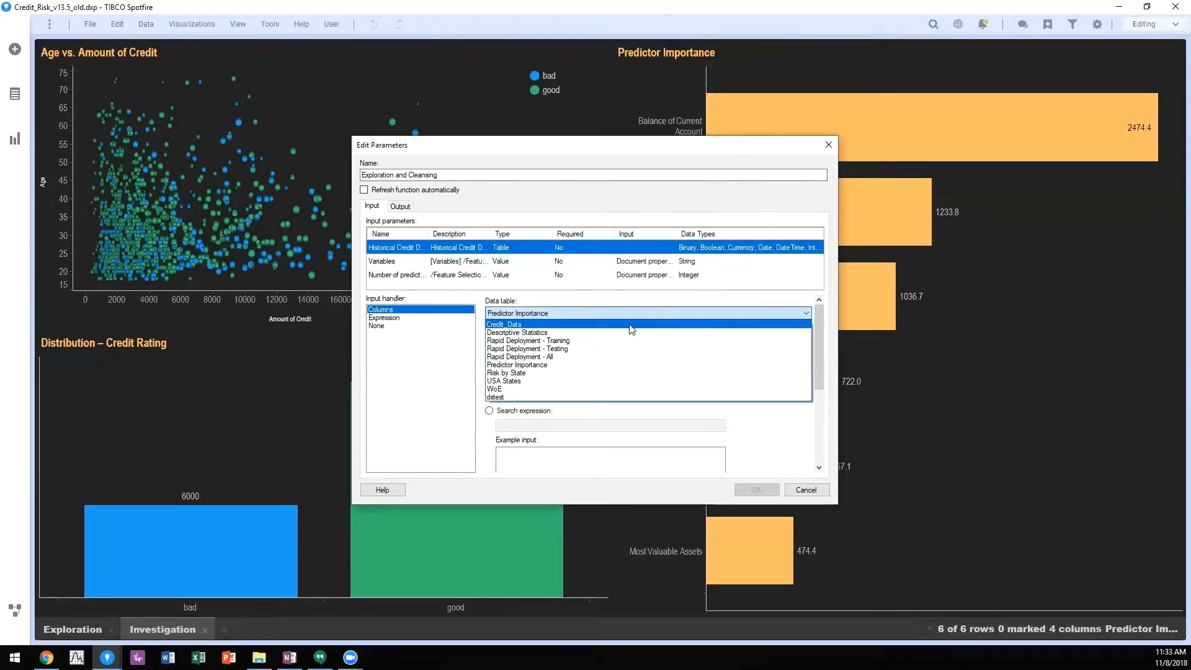
left_click(613, 327)
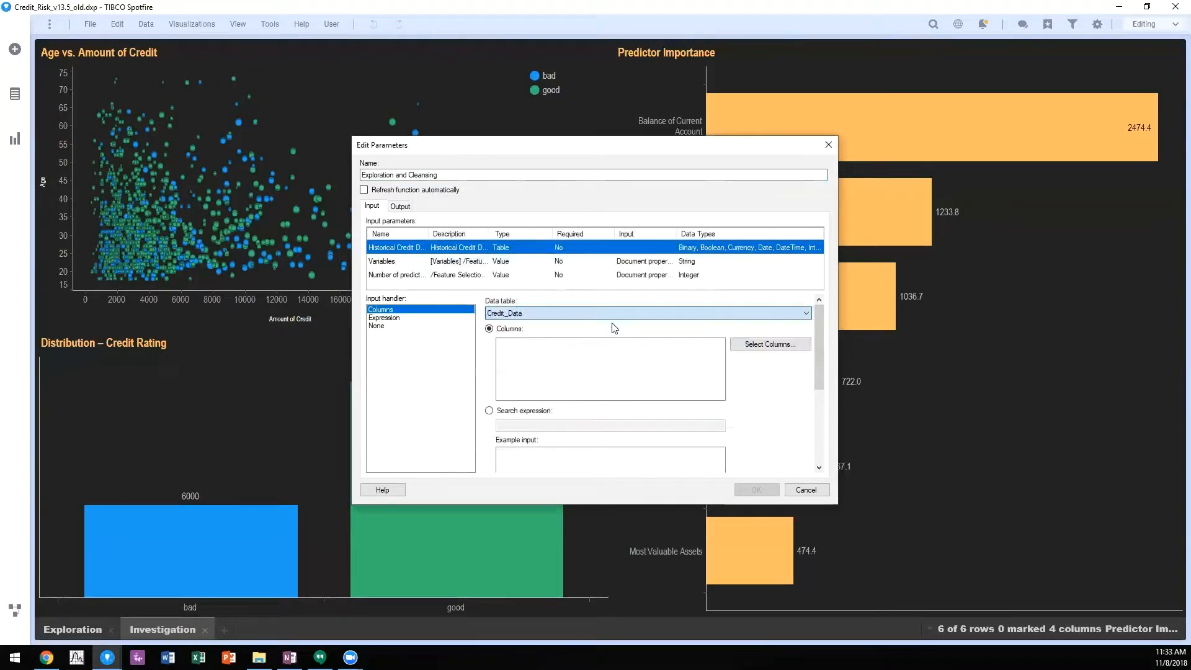
left_click(746, 347)
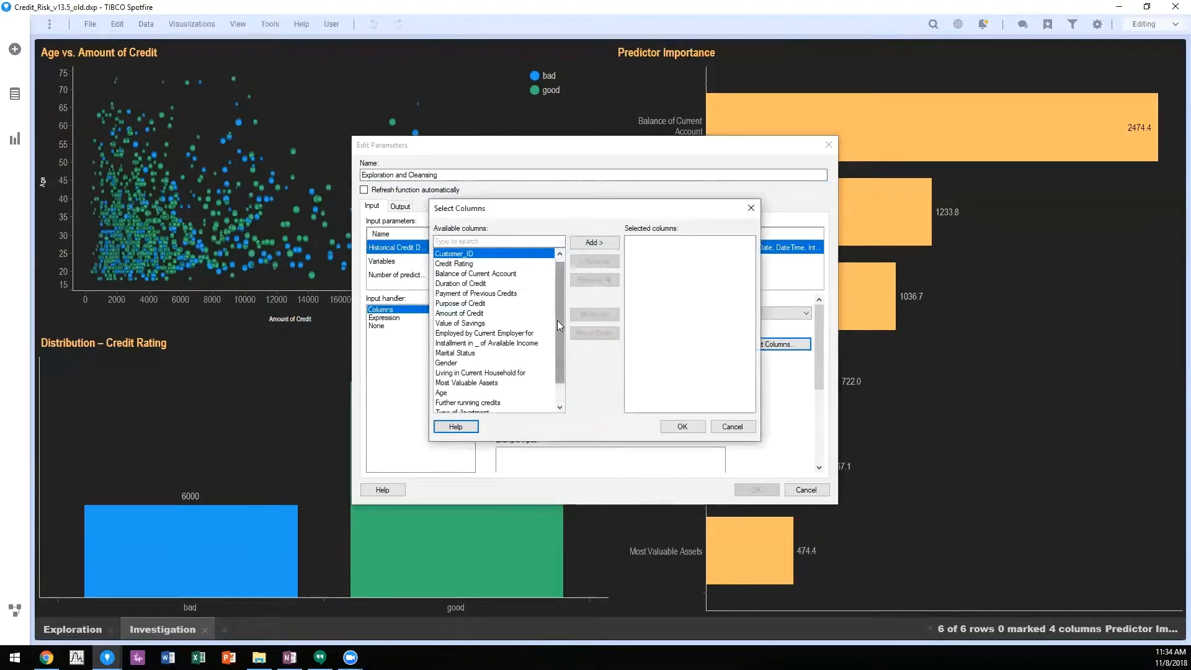
scroll(557, 320, "down", 1)
left_click(484, 403, "shift")
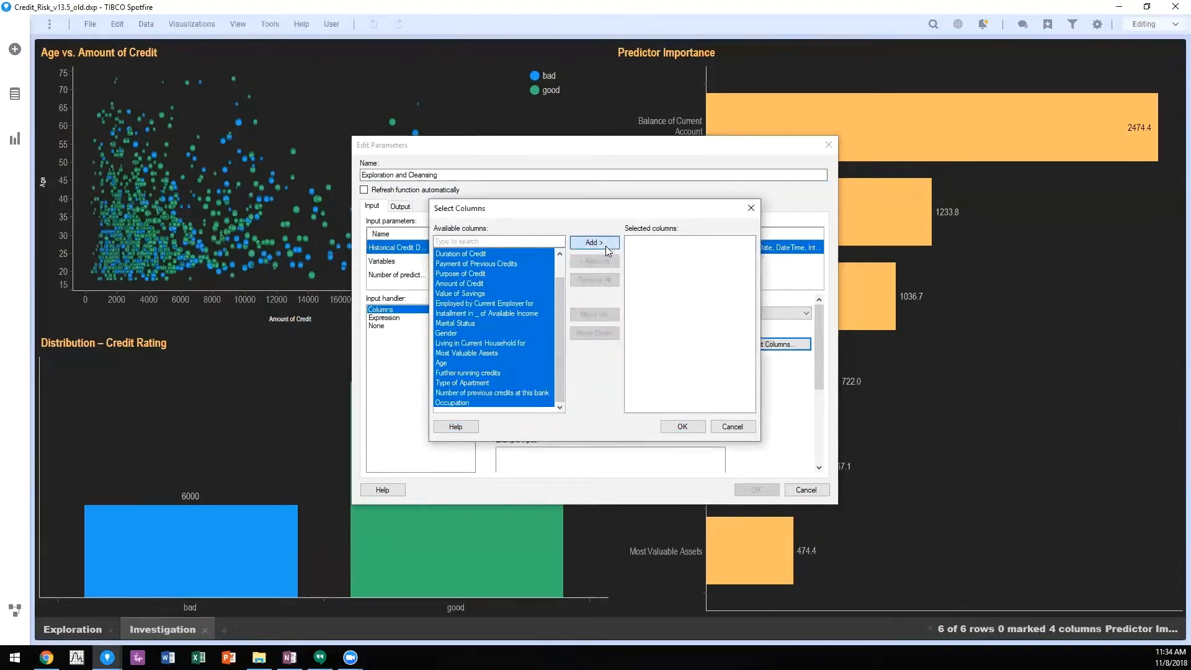
left_click(605, 245)
left_click(681, 426)
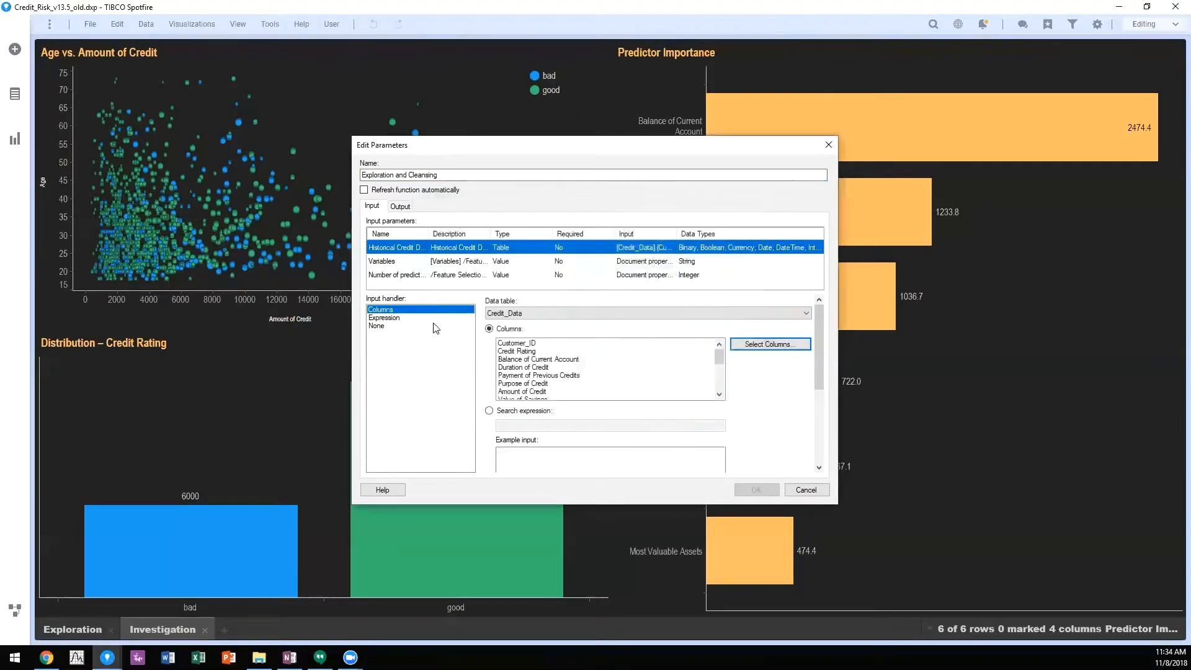
Step: Set the Subset output to replace the existing Predictor Importance data table
left_click(408, 211)
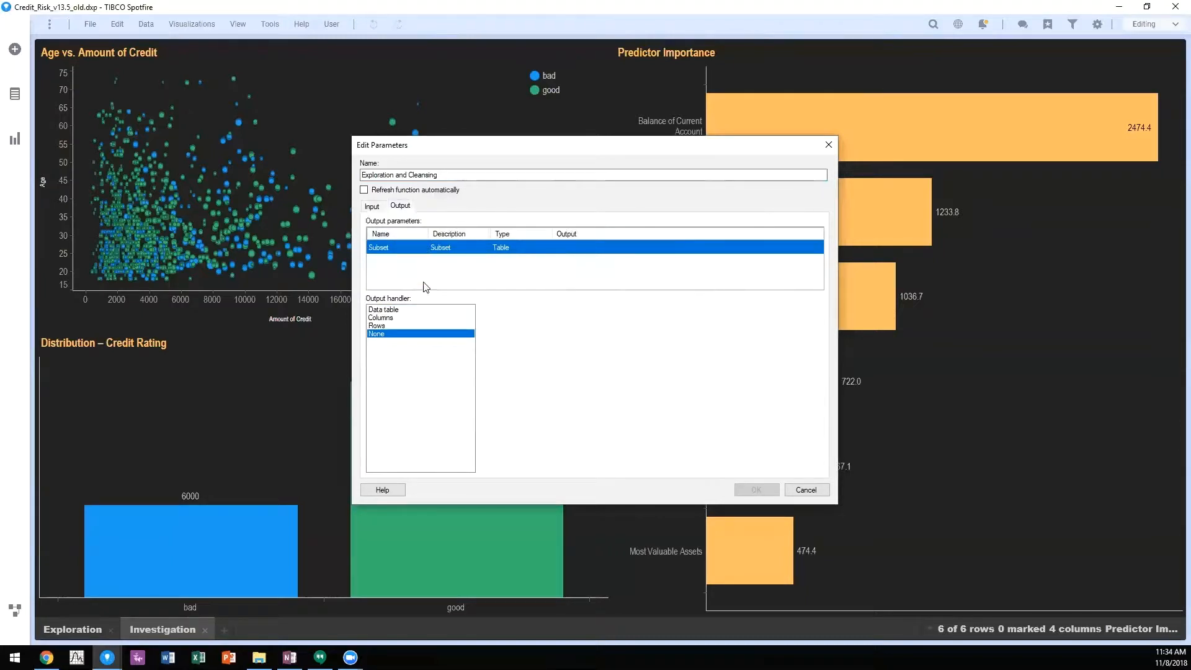
left_click(393, 310)
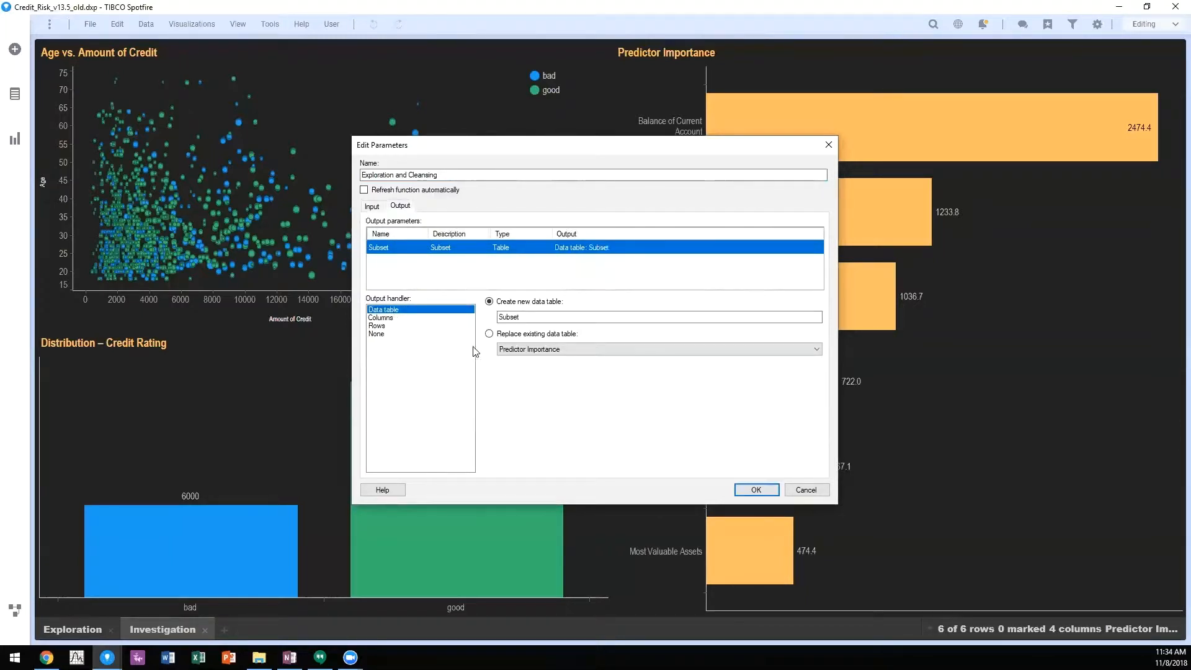
left_click(489, 334)
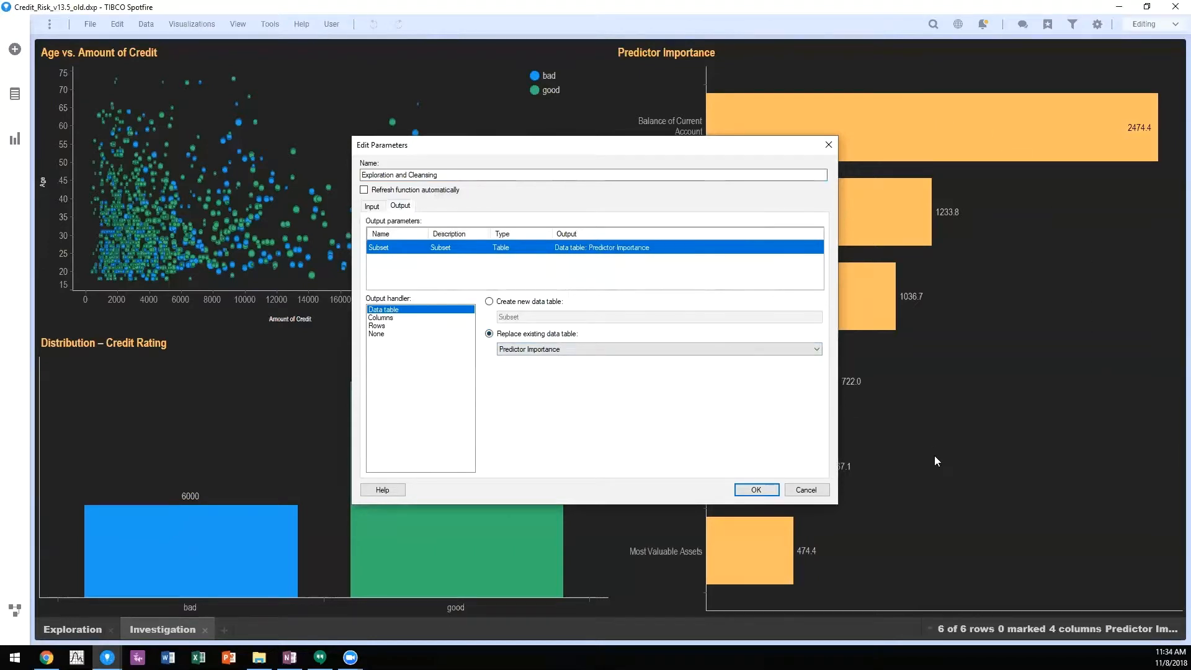
left_click_drag(627, 149, 471, 149)
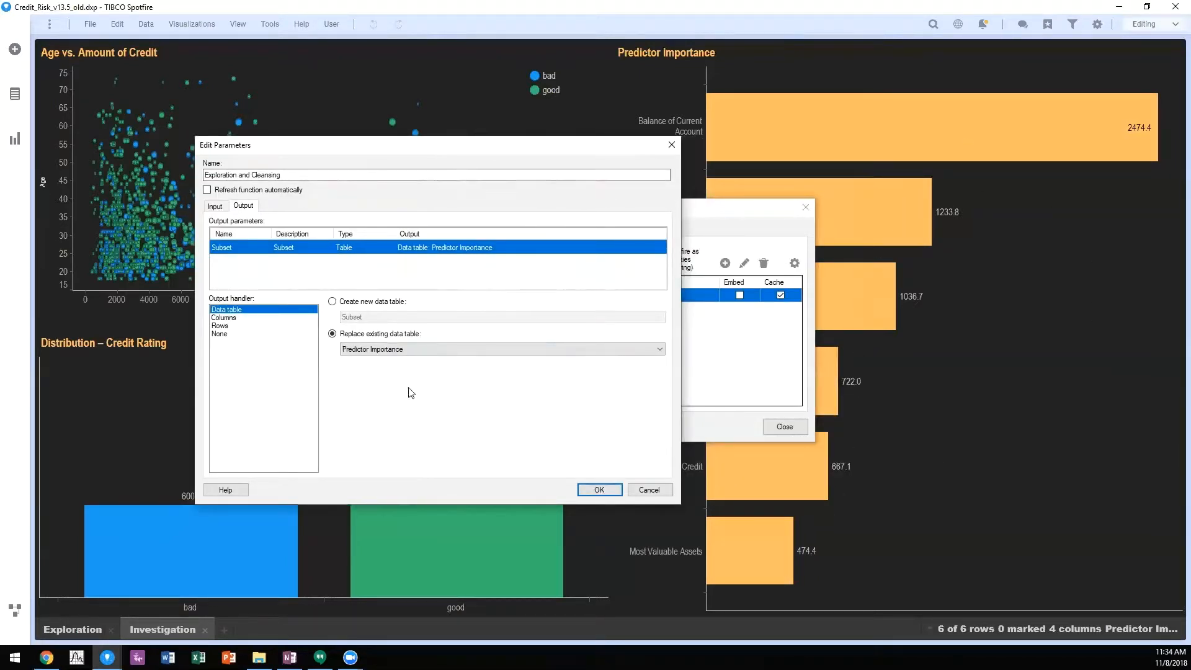
Step: Set the function to refresh automatically, apply the parameter mappings with the Predictor Importance table replaced, and close Statistica Integration
left_click(219, 207)
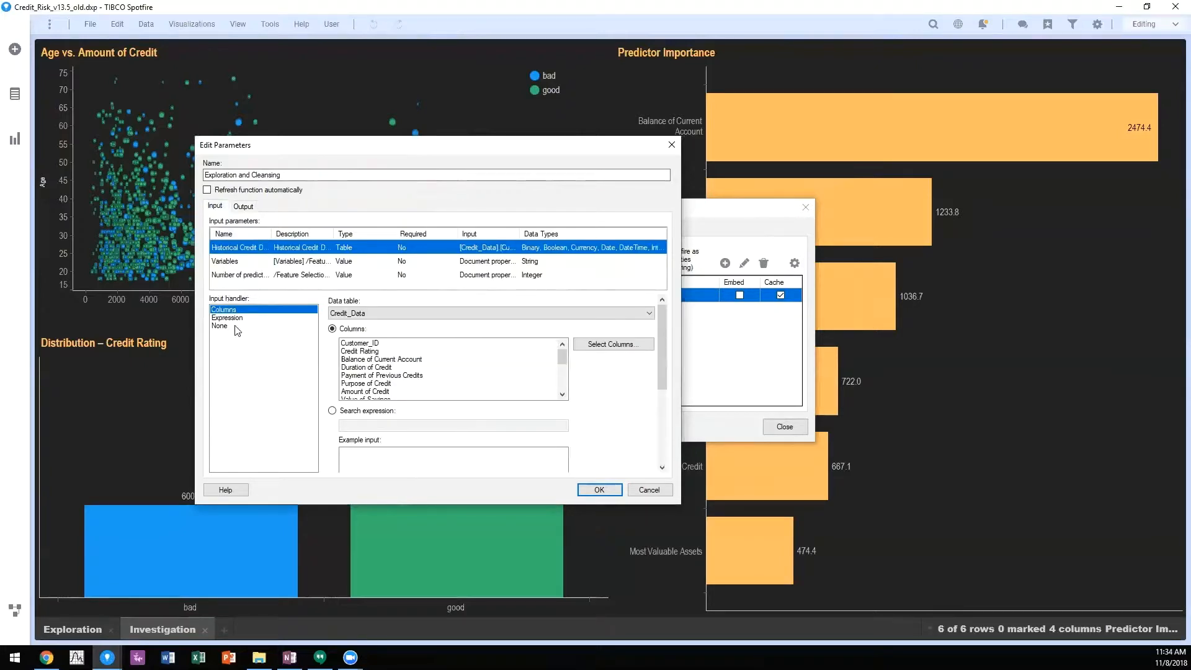
left_click(244, 276)
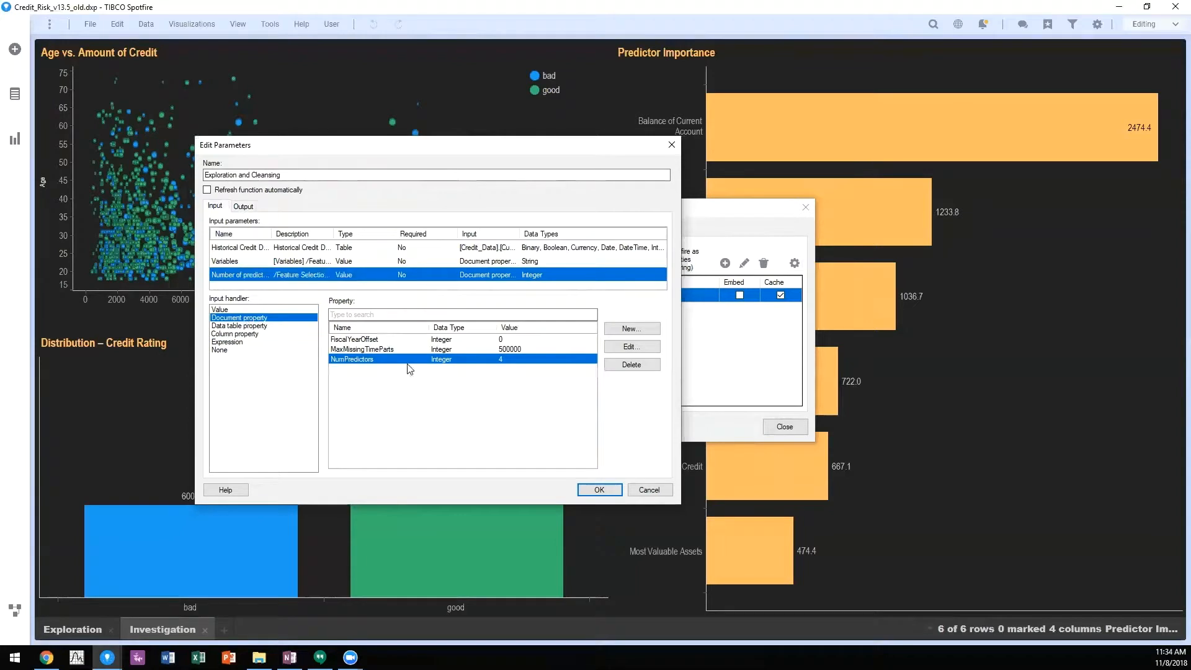
left_click(222, 191)
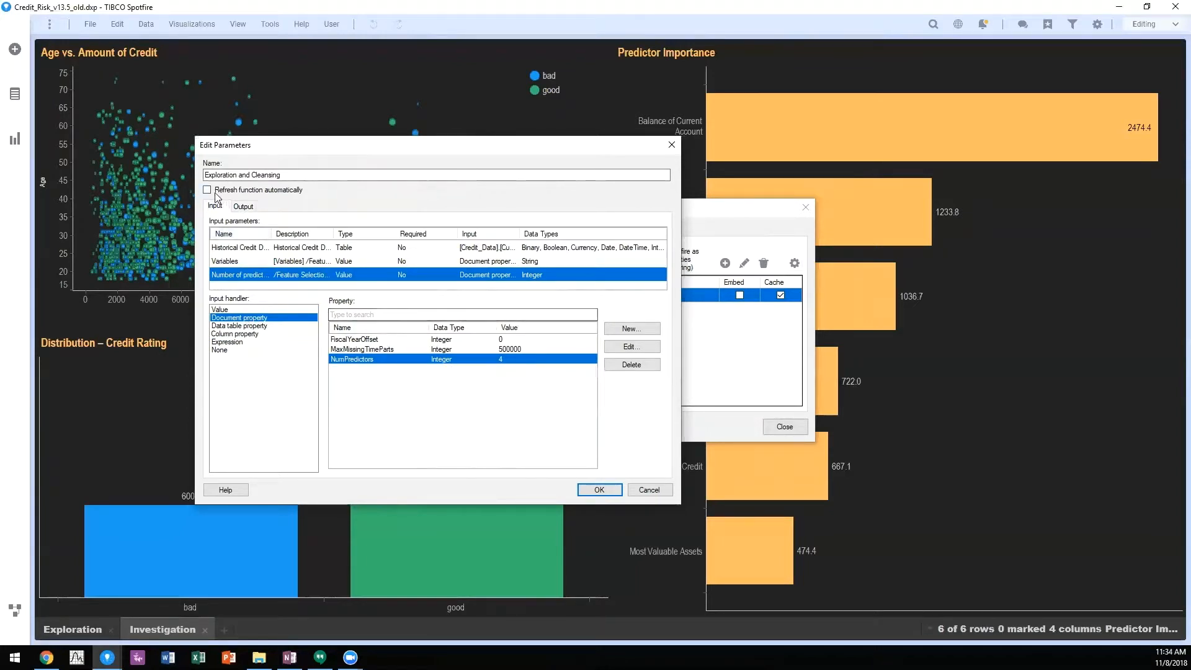
left_click(599, 489)
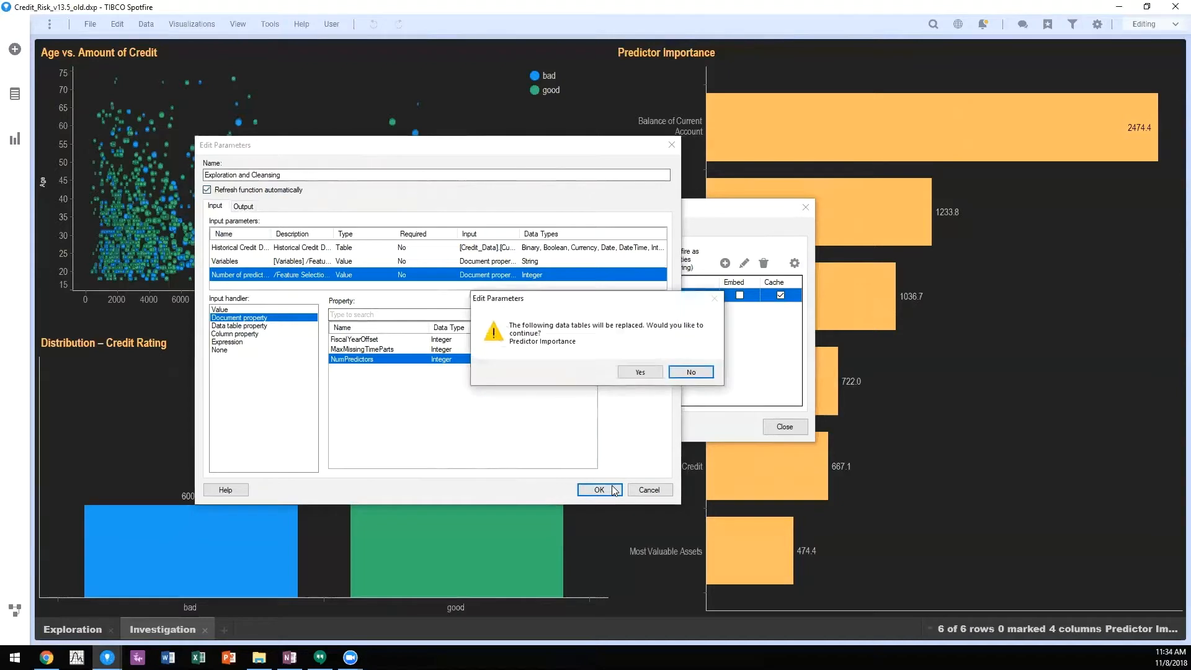
left_click(634, 372)
left_click(784, 427)
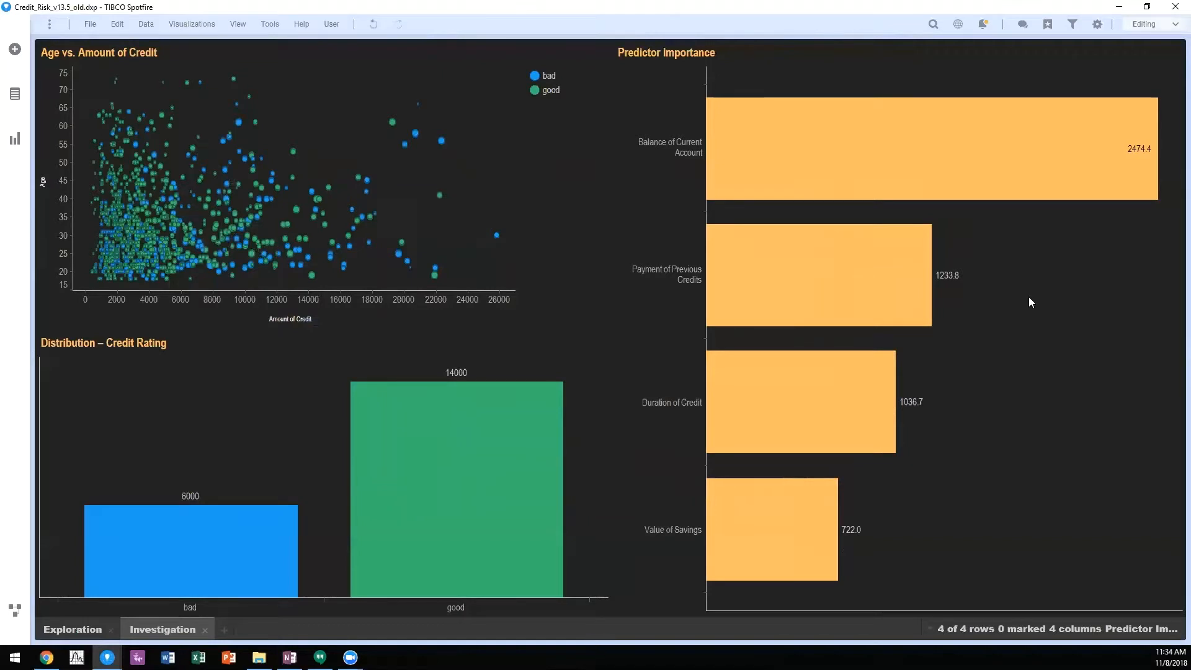
Step: Turn off automatic refresh for the Exploration and Cleansing data function, accept replacing the Predictor Importance table, and close Statistica Integration
left_click(270, 23)
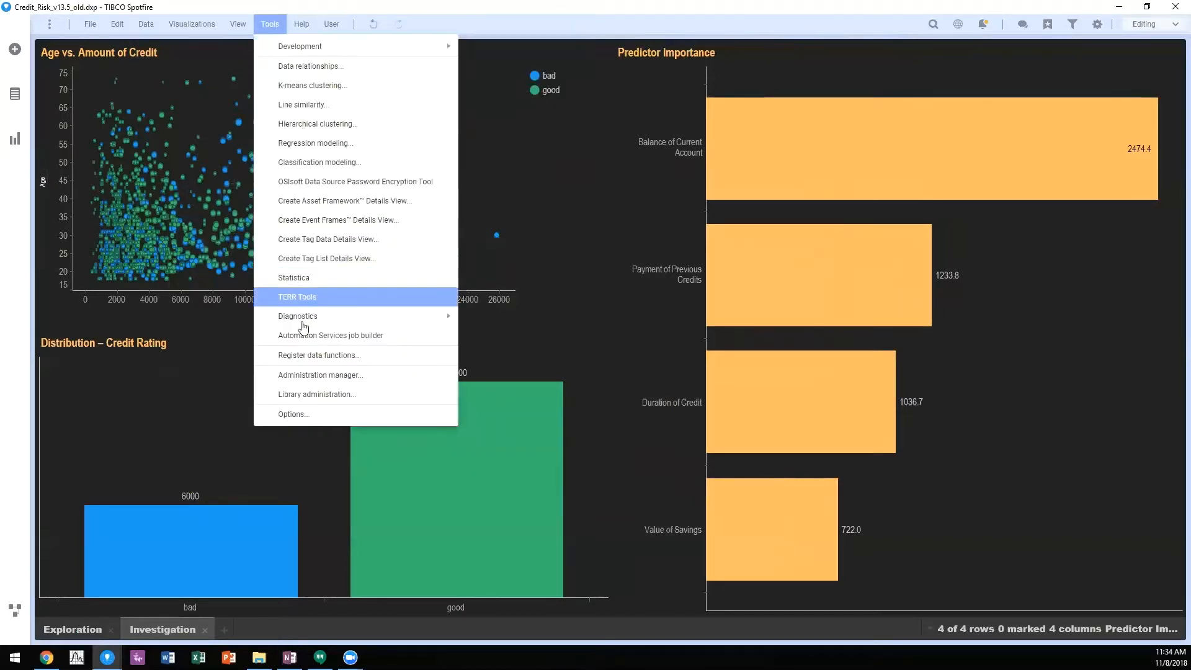
left_click(307, 284)
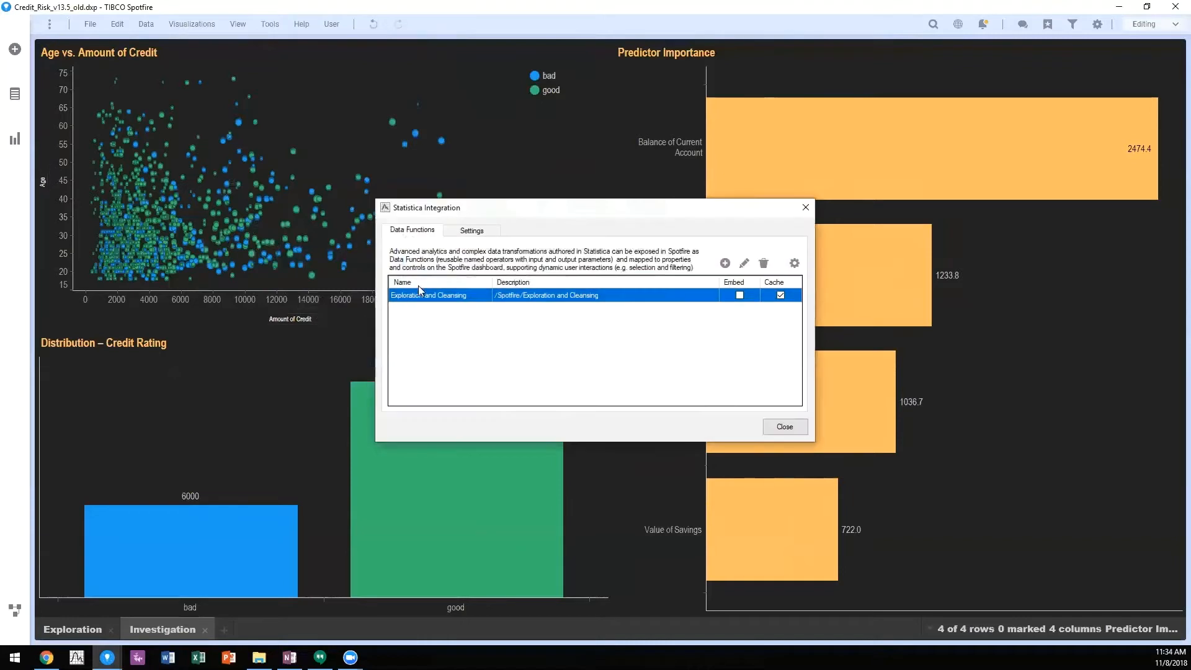
left_click(794, 265)
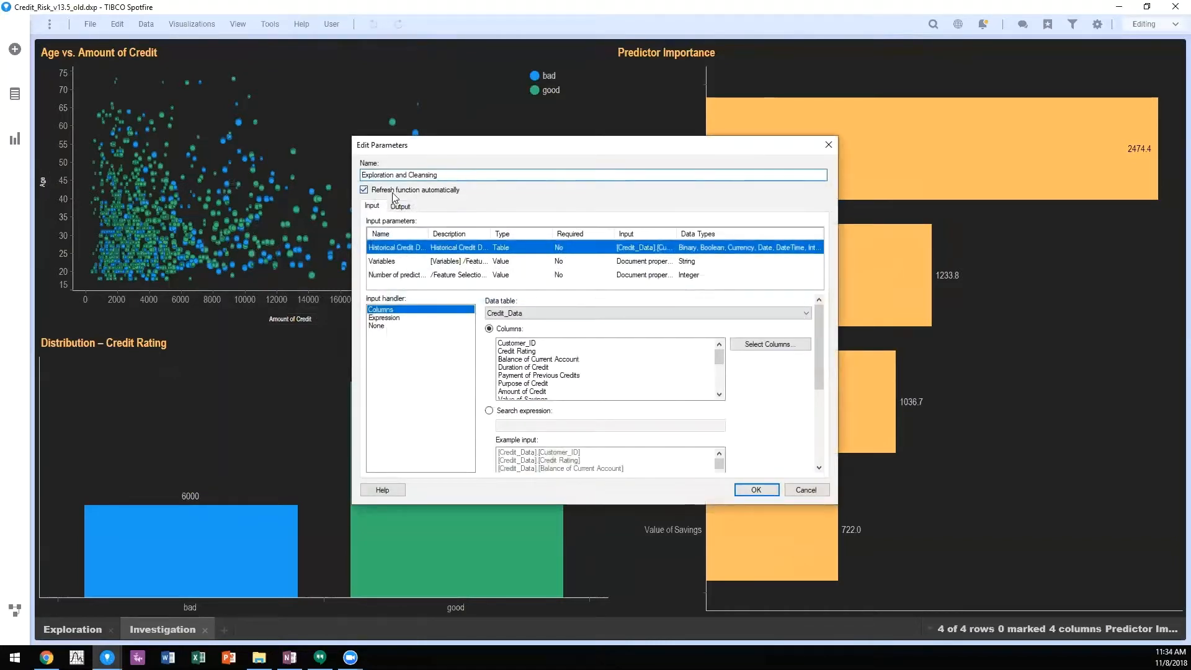
left_click(392, 195)
left_click(757, 490)
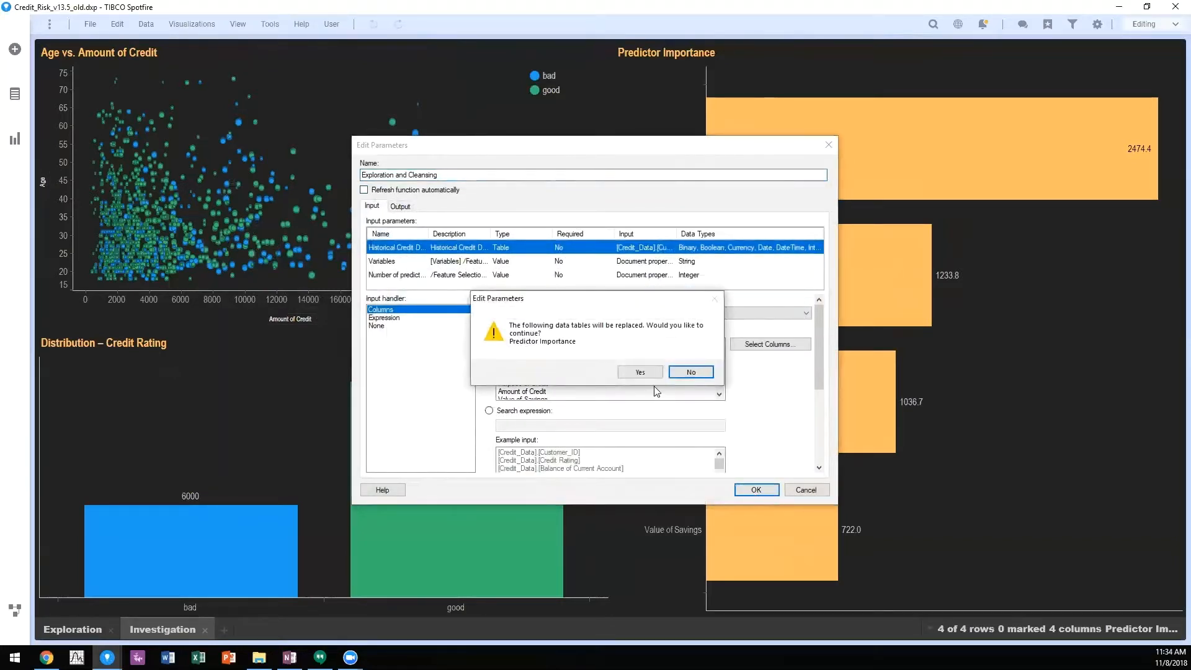
left_click(640, 372)
left_click(784, 427)
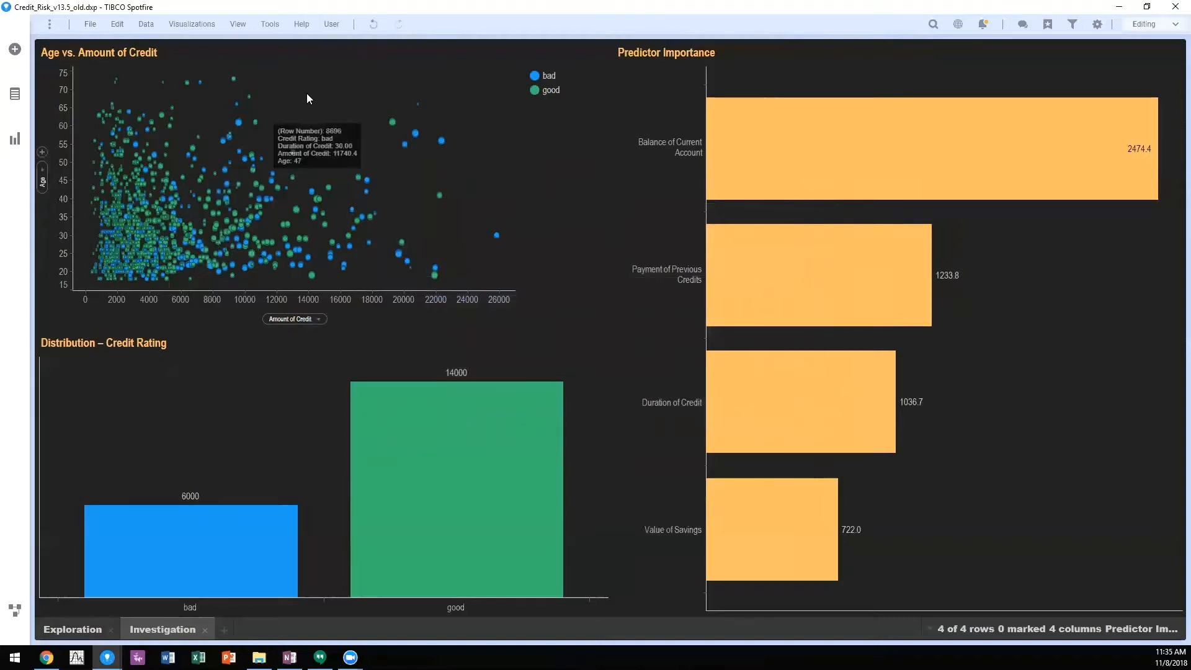
Step: Add a text area to the Investigation page and title it Select Variables
left_click(16, 141)
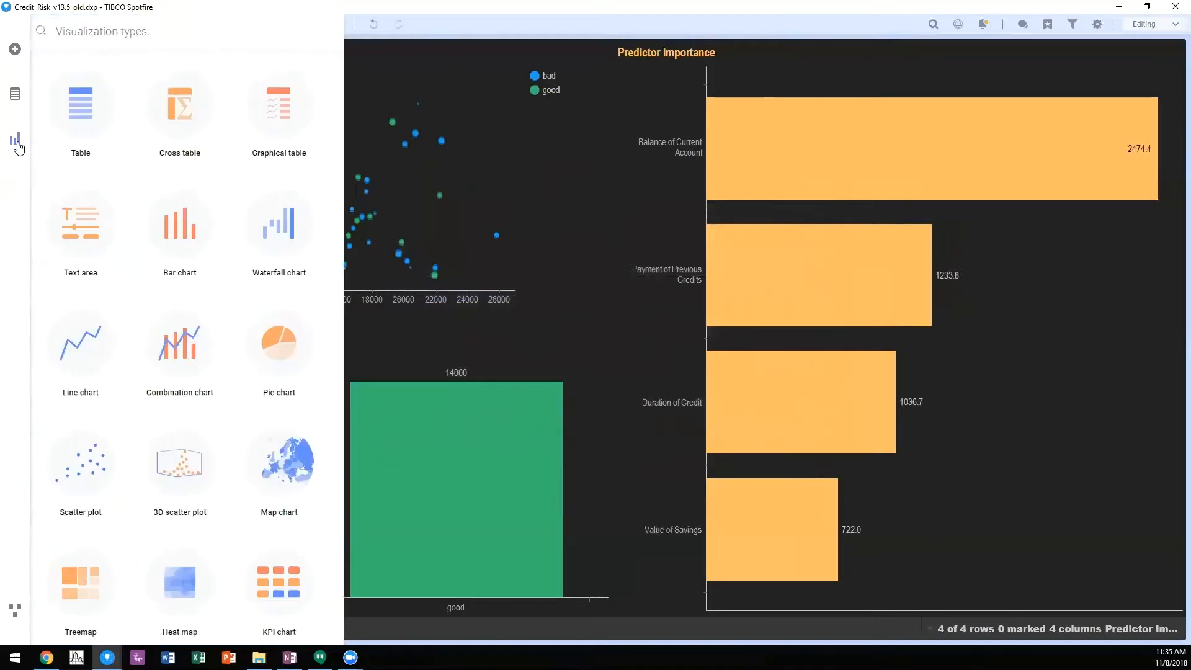
left_click(110, 228)
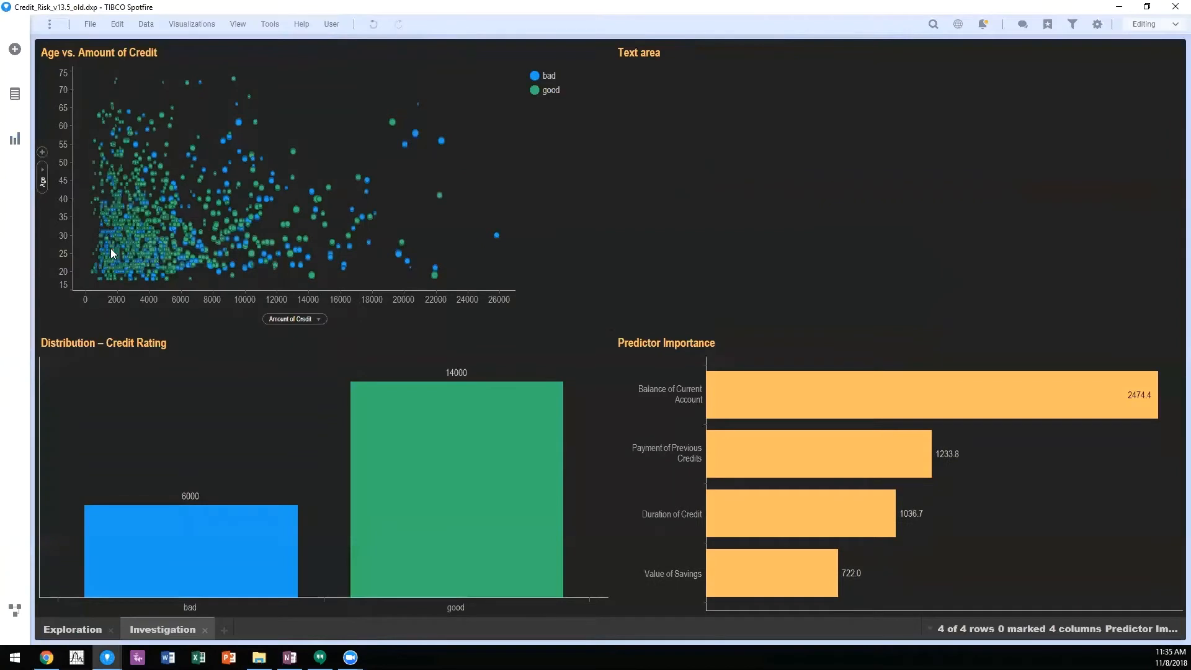
double_click(642, 53)
type("Se")
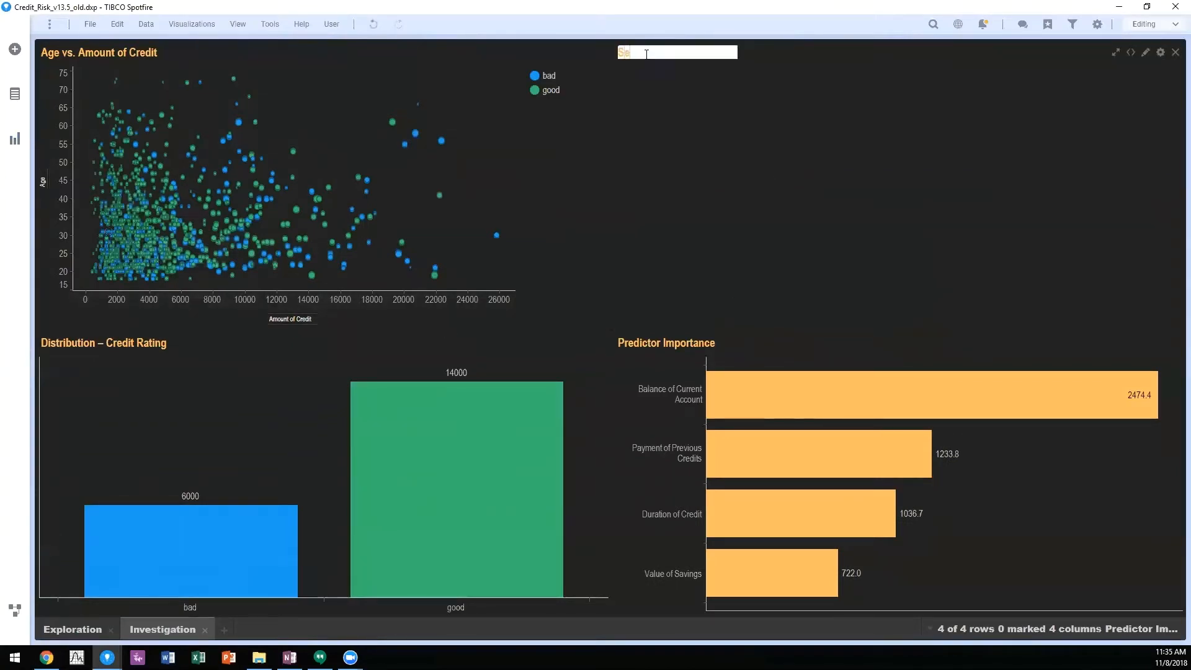
type("lect Variables")
key("Return")
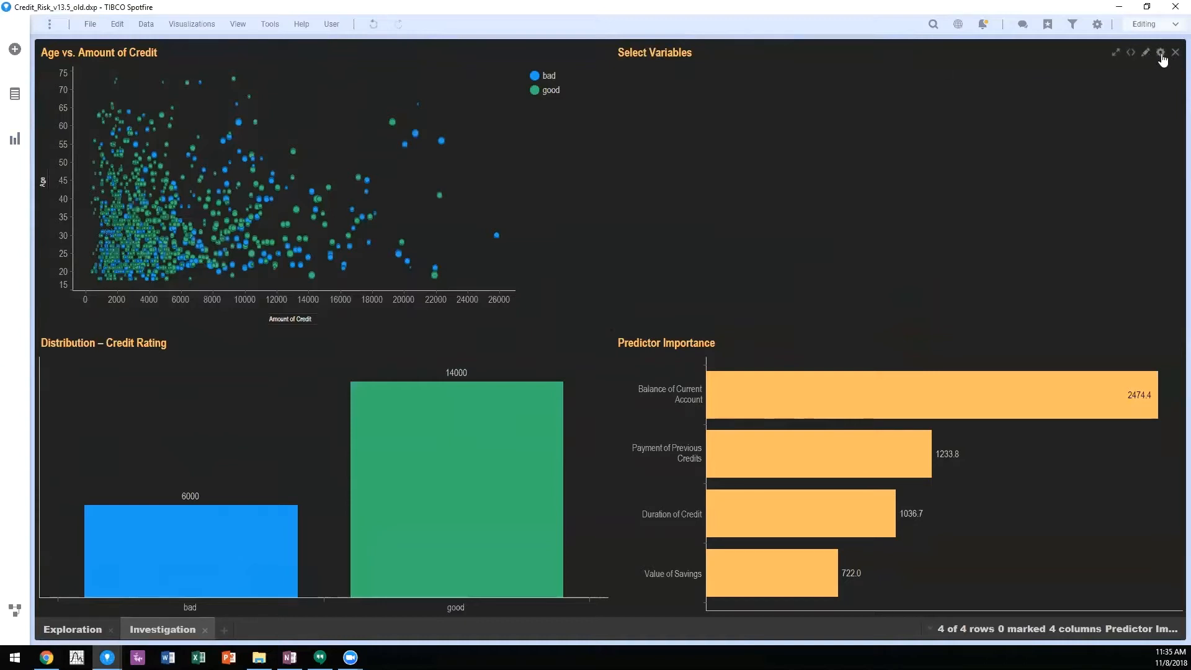
Step: Open the new text area for editing and enter the label Select Variables in it
right_click(922, 126)
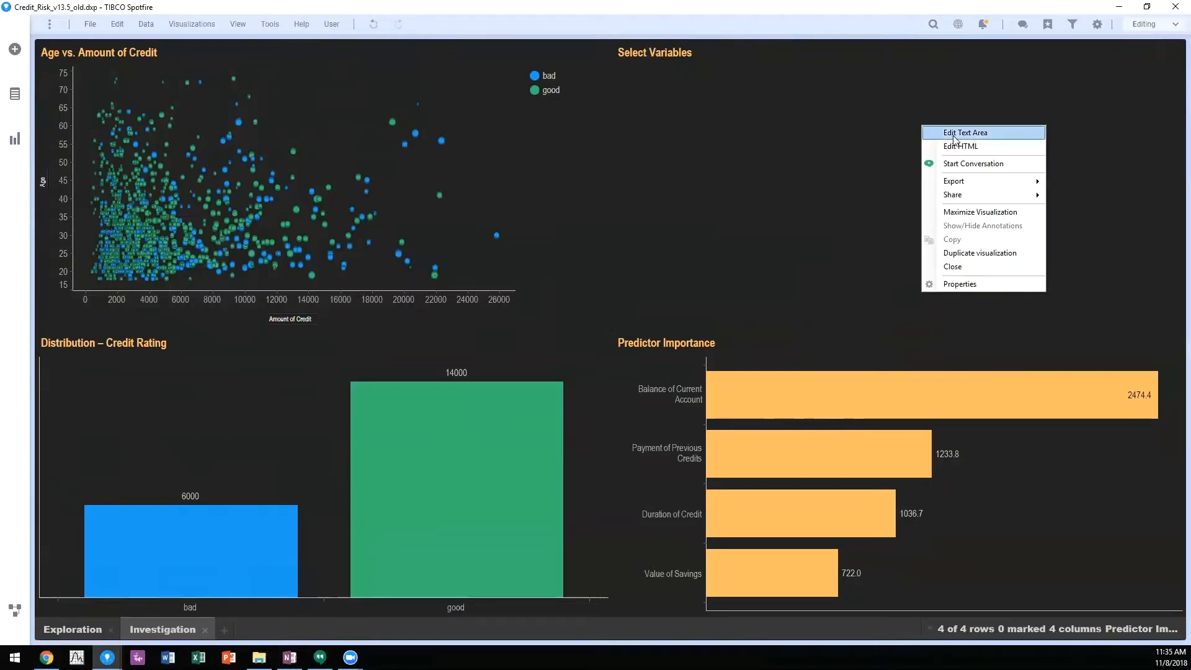
left_click(986, 133)
type("Select Var")
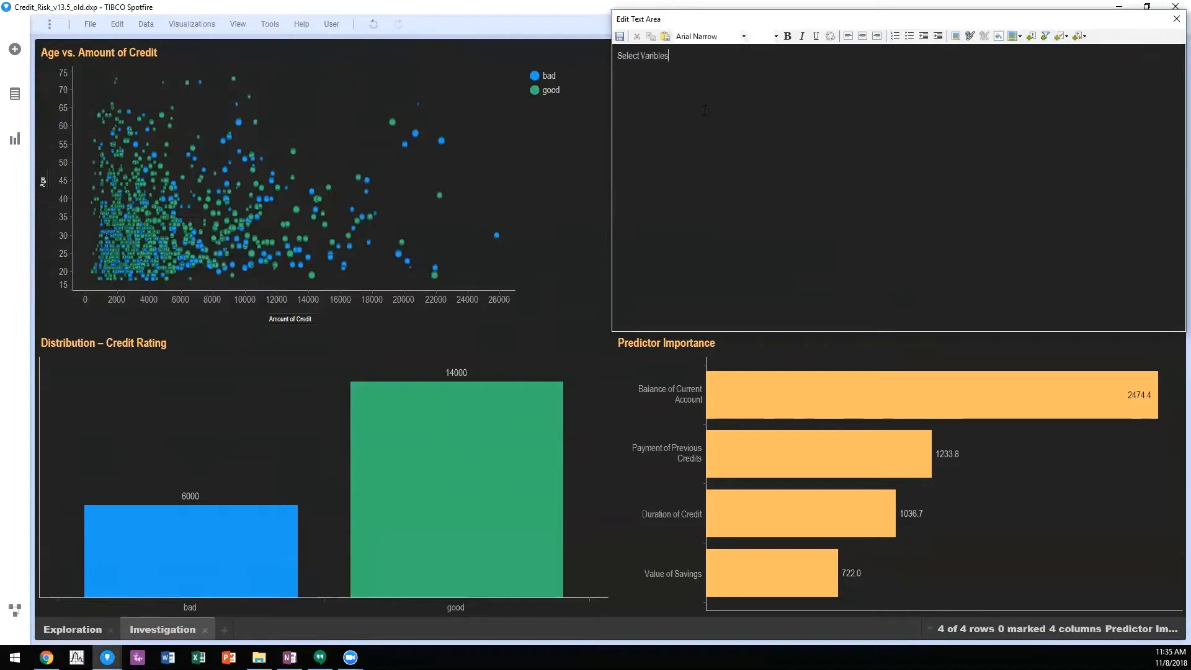
type("iabl")
key("BackSpace")
key("BackSpace")
type("abl")
Step: Insert an input field property control bound to the VarSelect document property under the Select Variables label
left_click(1061, 35)
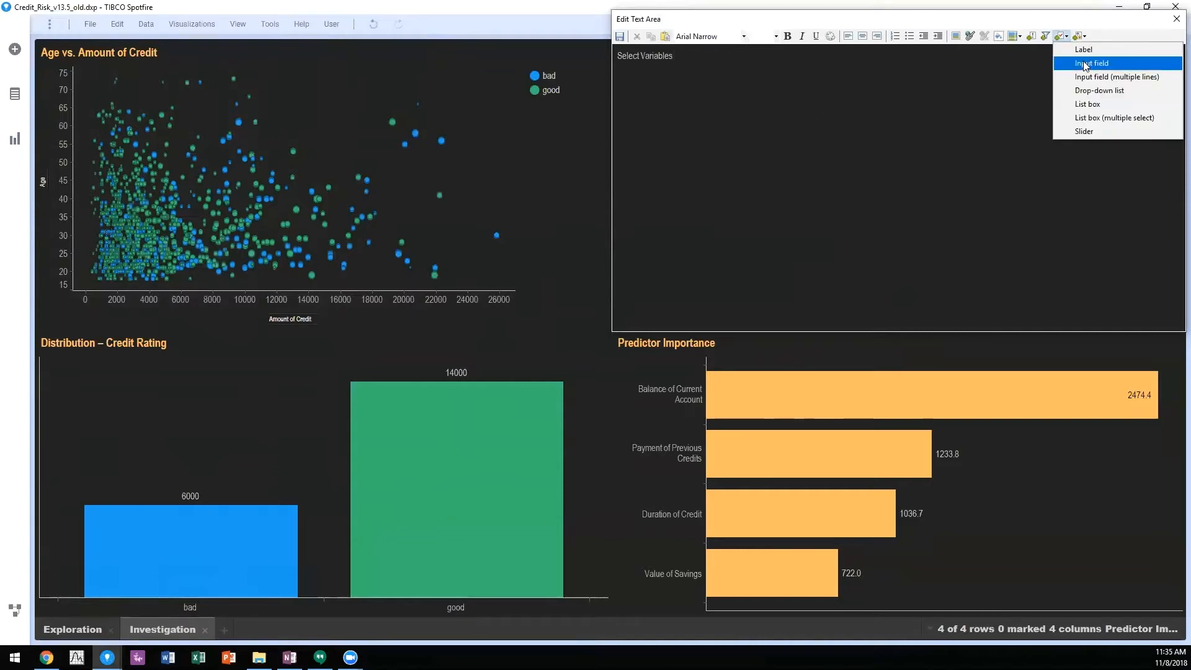
left_click(1092, 62)
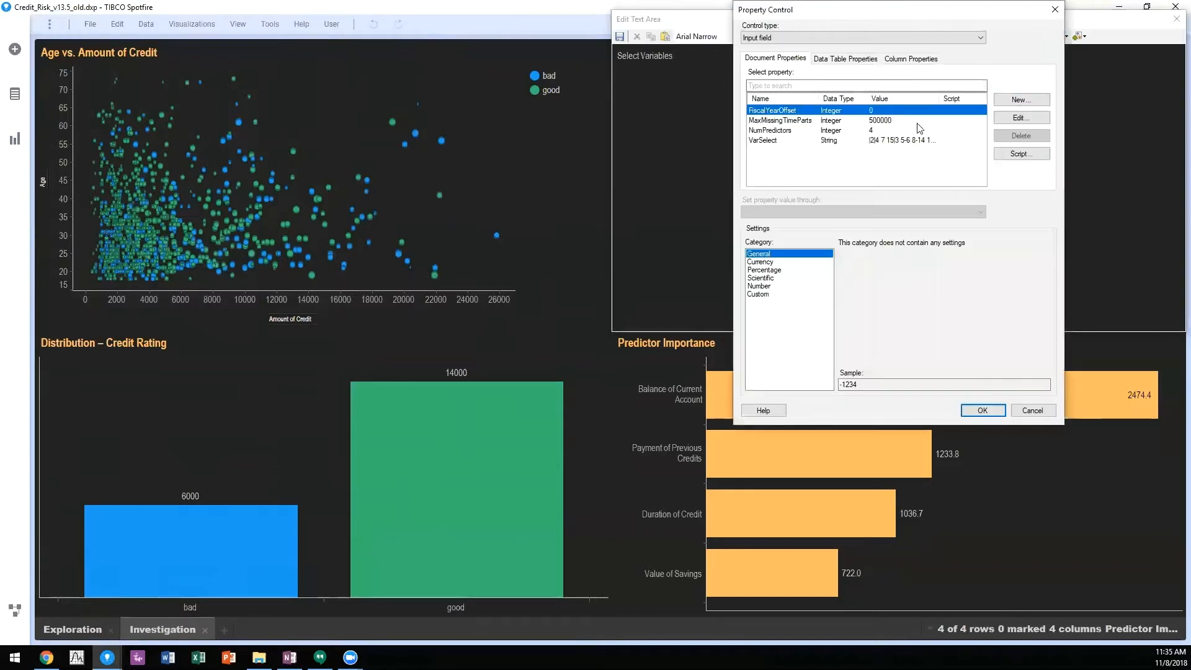
left_click(768, 141)
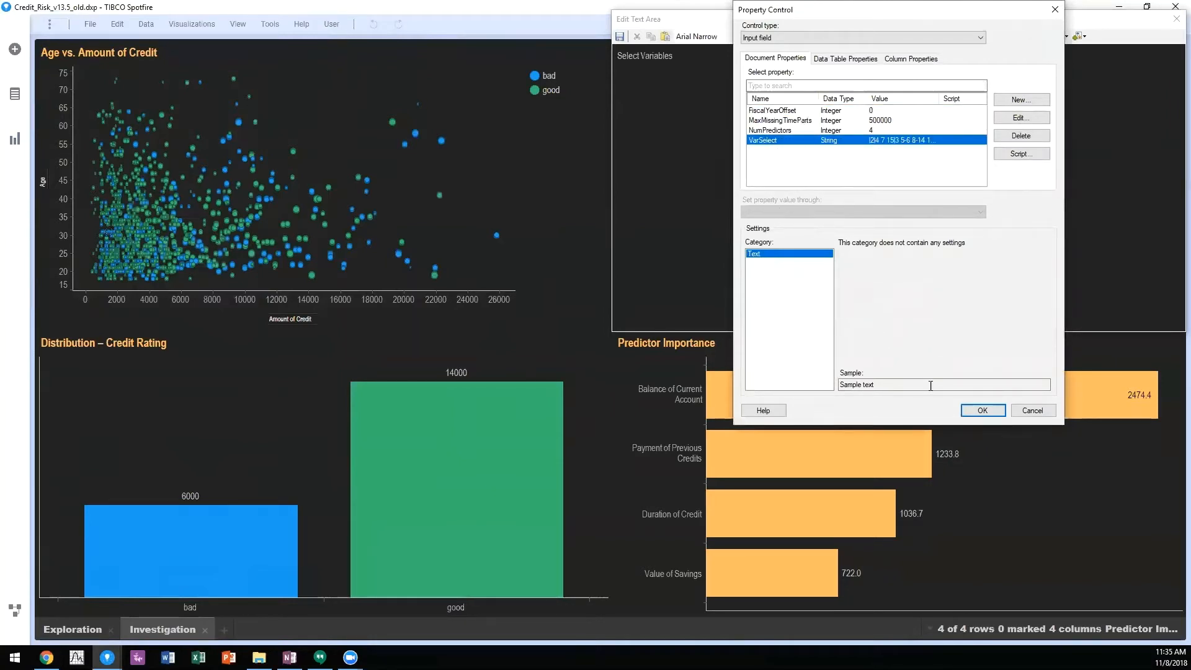
left_click(972, 410)
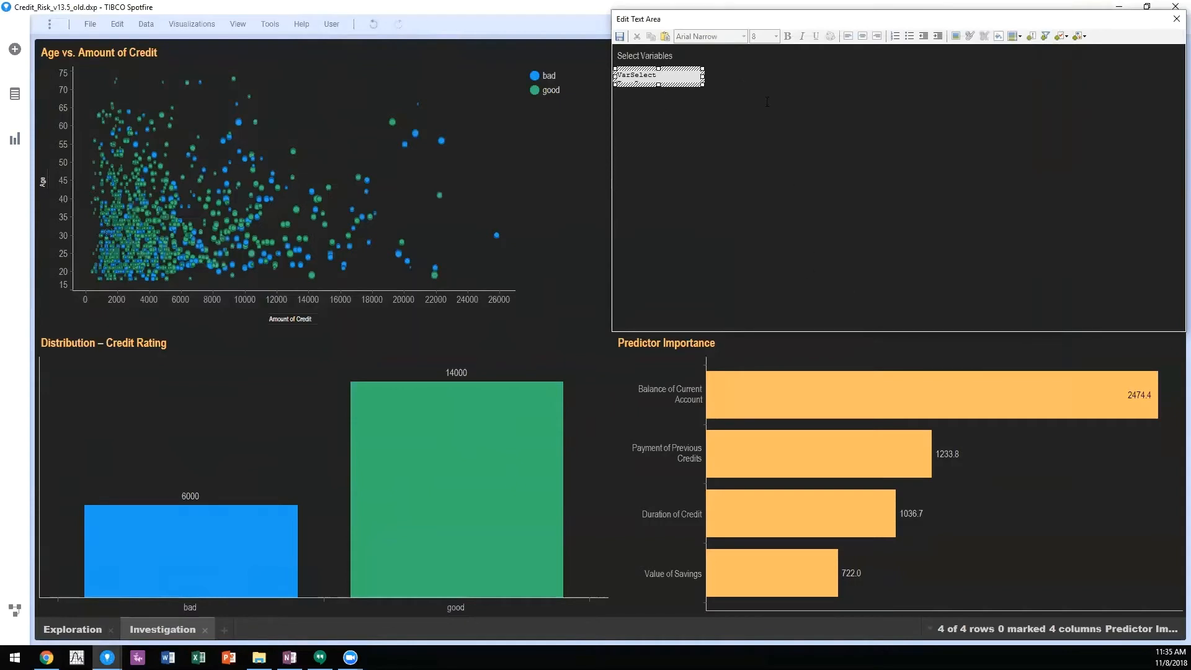
Step: Add the label Output Predictors below the input field, with a slider from 1 to 10 bound to NumPredictors
key("Return")
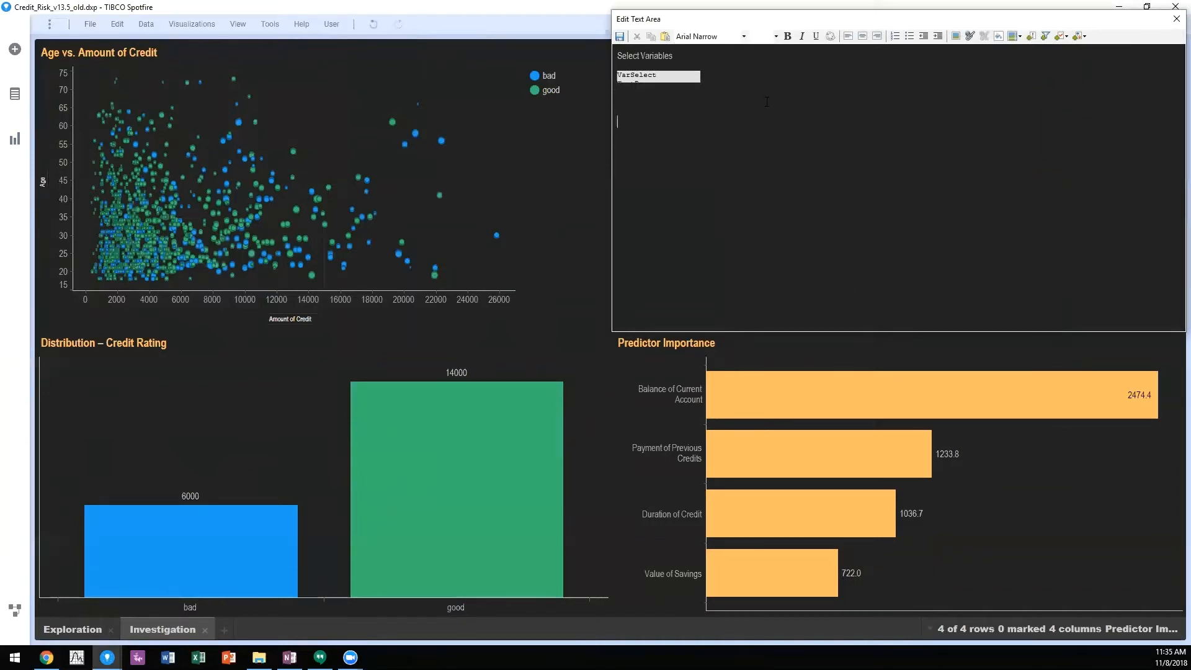
type("Output Predictors")
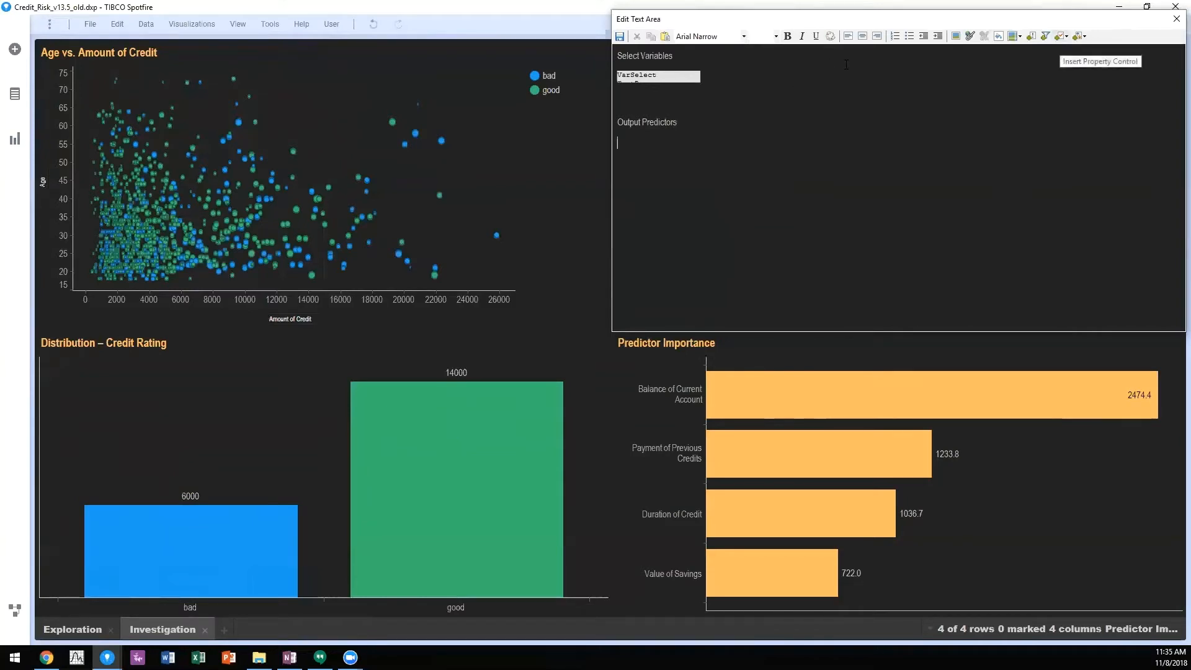
left_click(1062, 36)
left_click(1078, 132)
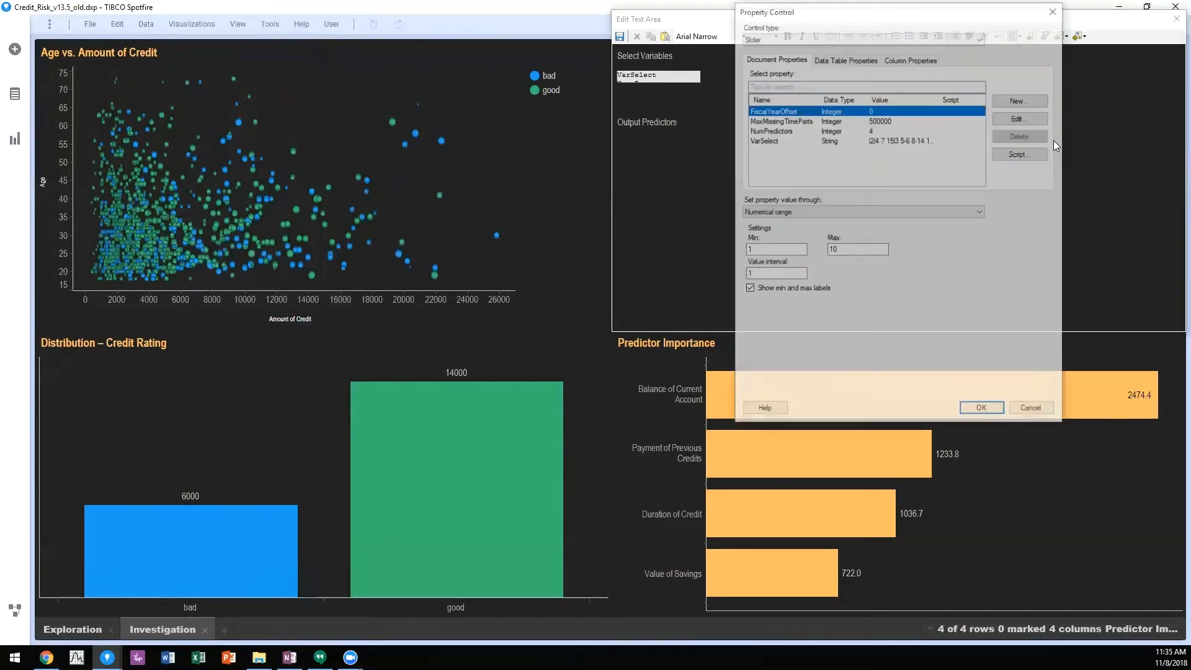
left_click(775, 130)
left_click(982, 410)
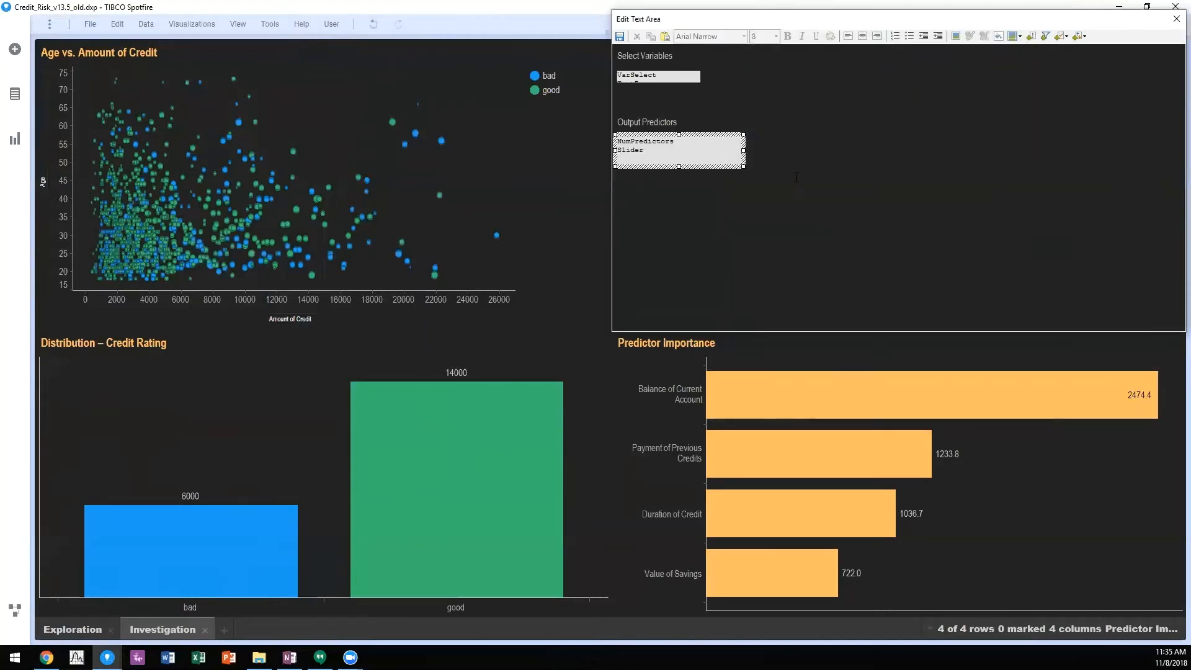
Step: Insert a Calculate button below the slider that runs the Exploration and Cleansing data function, and save the text area
left_click(785, 158)
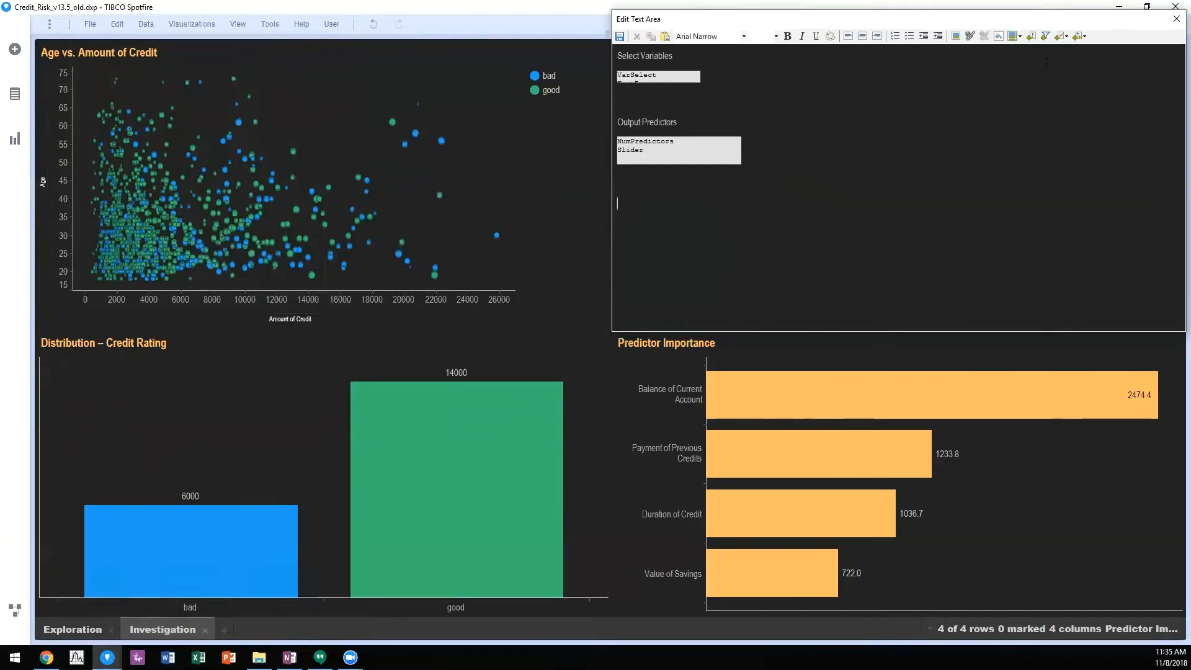
left_click(1031, 36)
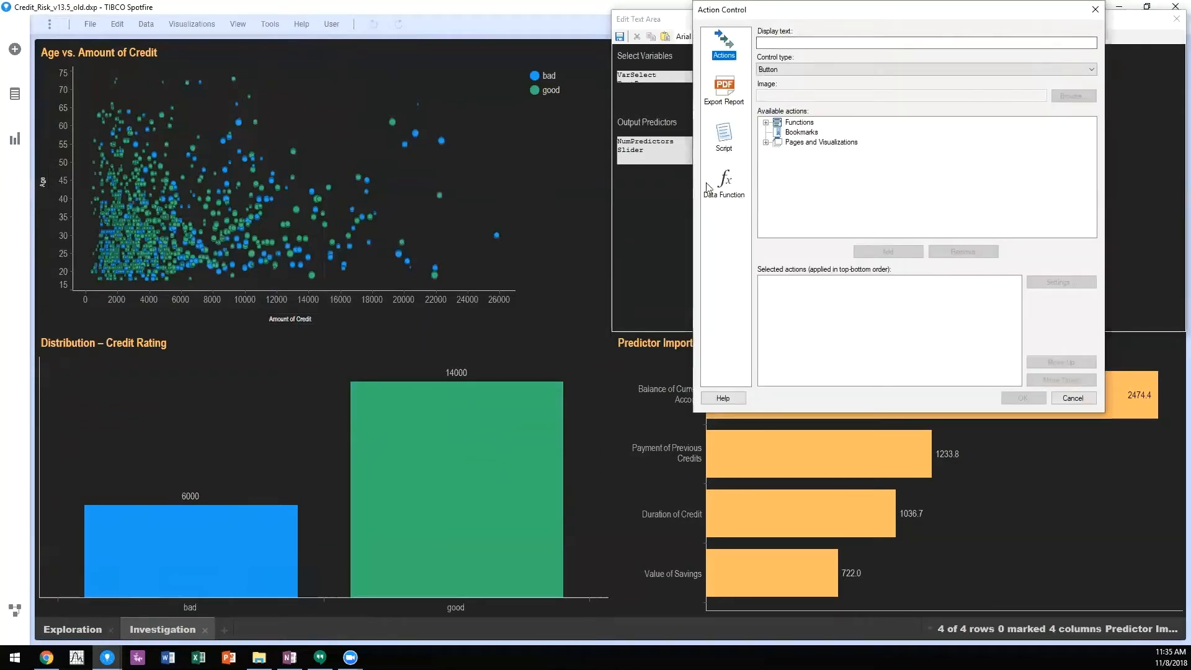
left_click(724, 183)
left_click(788, 122)
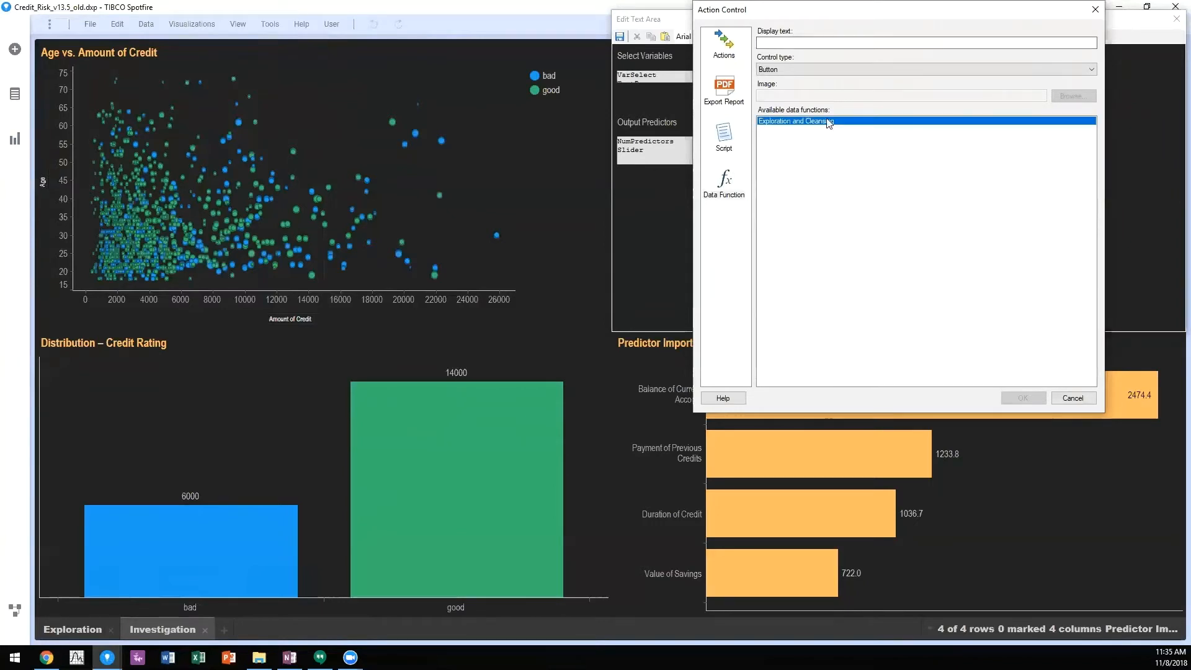
type("Calculate")
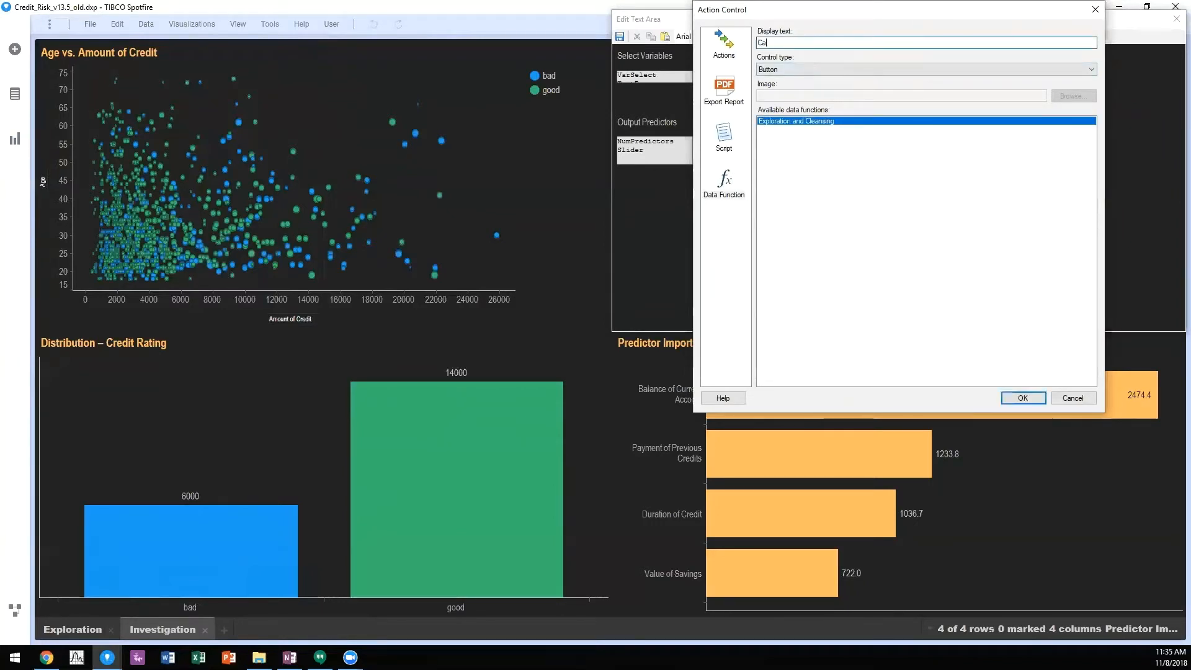
left_click(1027, 395)
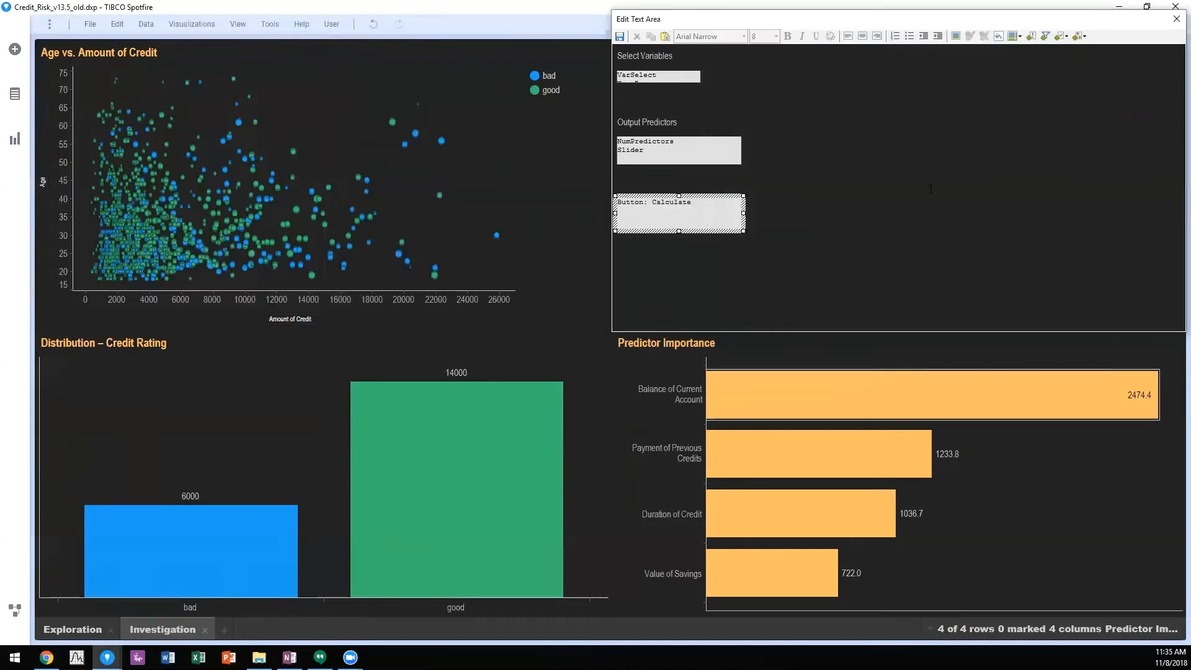
left_click(1176, 18)
left_click(548, 369)
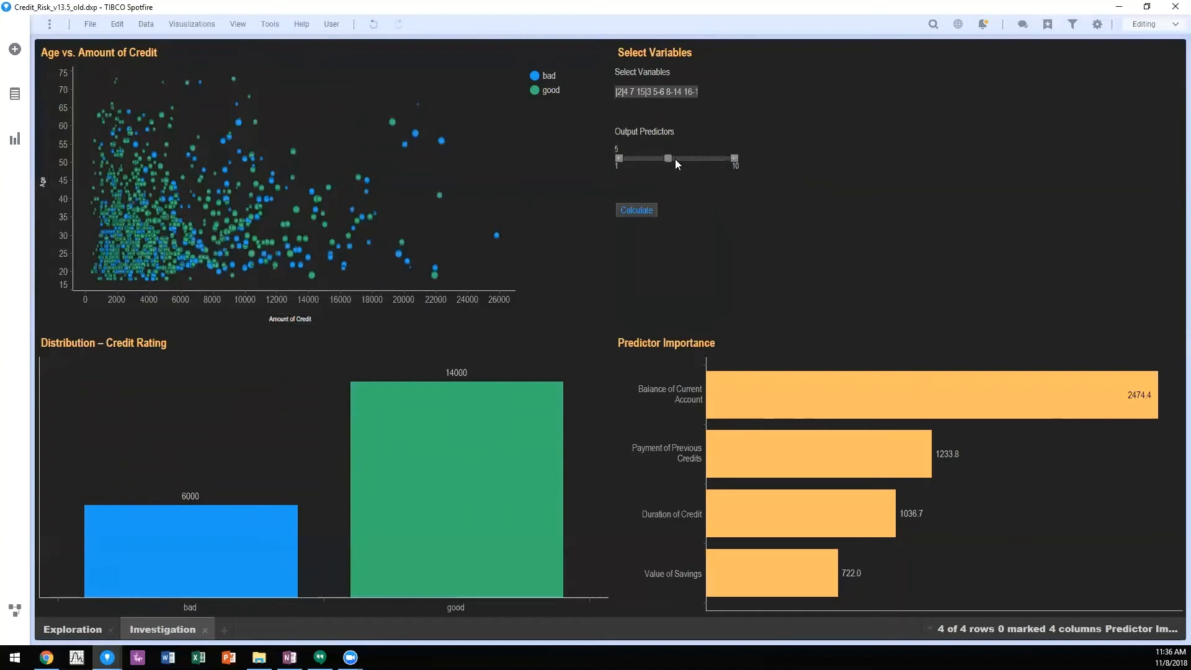
Step: Recalculate predictor importance with 6 output predictors and the variable selection |2|4 7|3 5-6 16-19
left_click_drag(683, 160, 687, 159)
key("BackSpace")
key("BackSpace")
key("BackSpace")
key("shift+Right")
key("shift+Right")
key("shift+Right")
key("BackSpace")
left_click(644, 214)
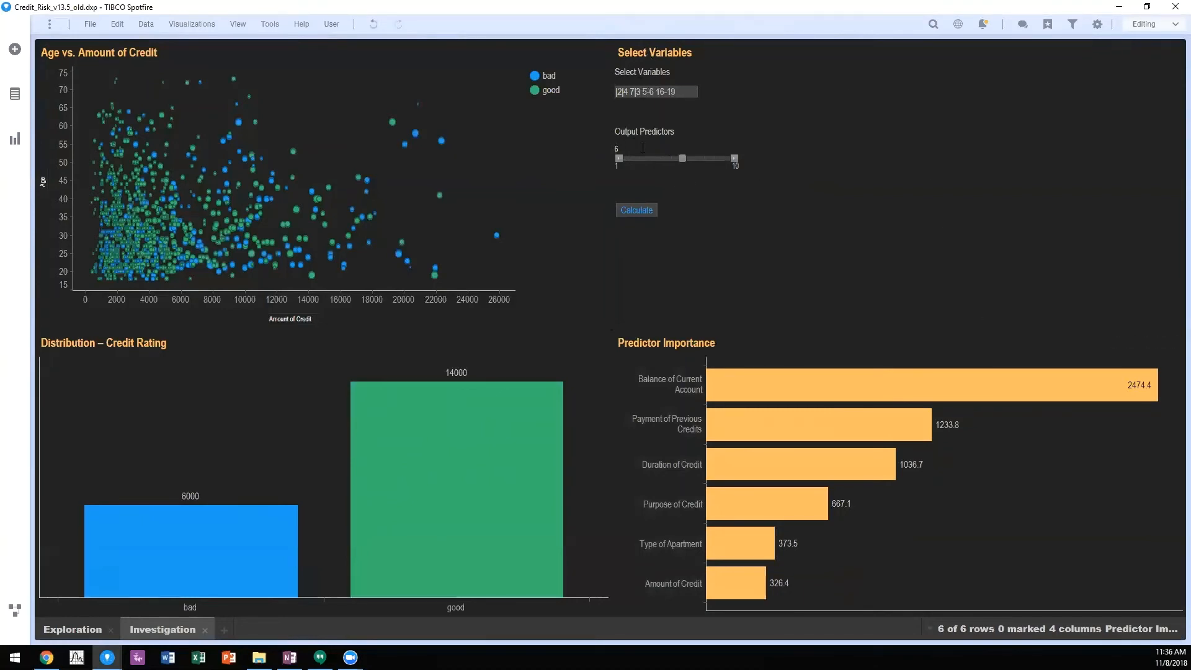
Step: Switch to the Credit_Risk_v13.5 analysis and examine the expression mapped to the Variables input in the Exploration and Cleansing function's parameters
left_click(1119, 7)
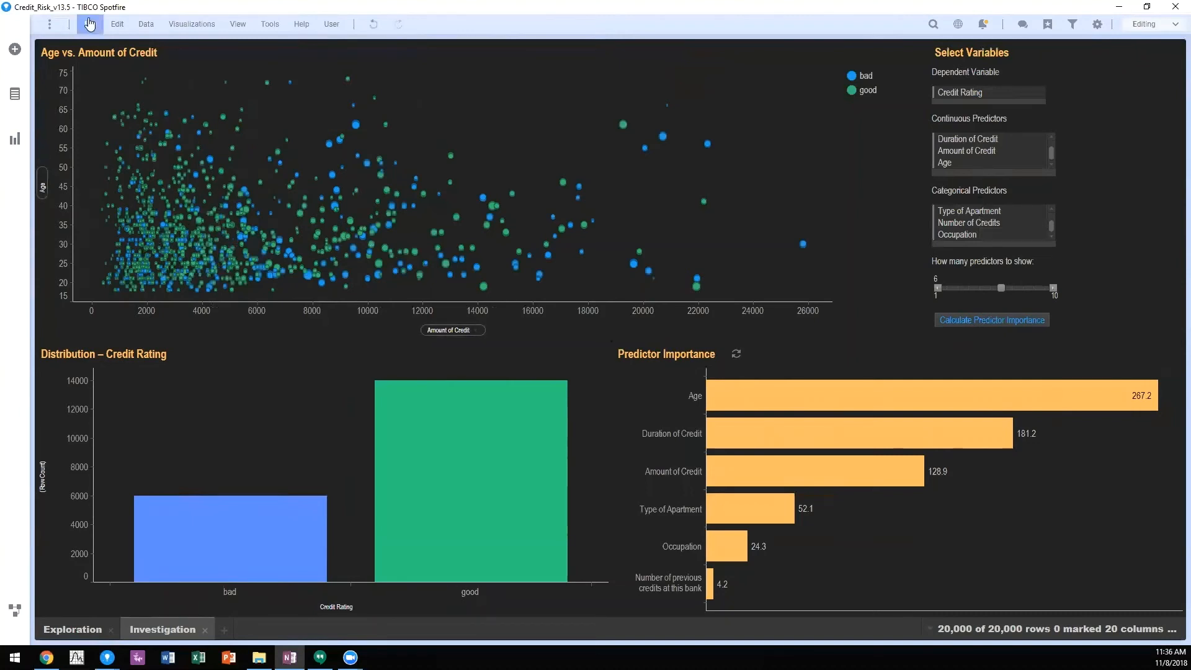
left_click(144, 27)
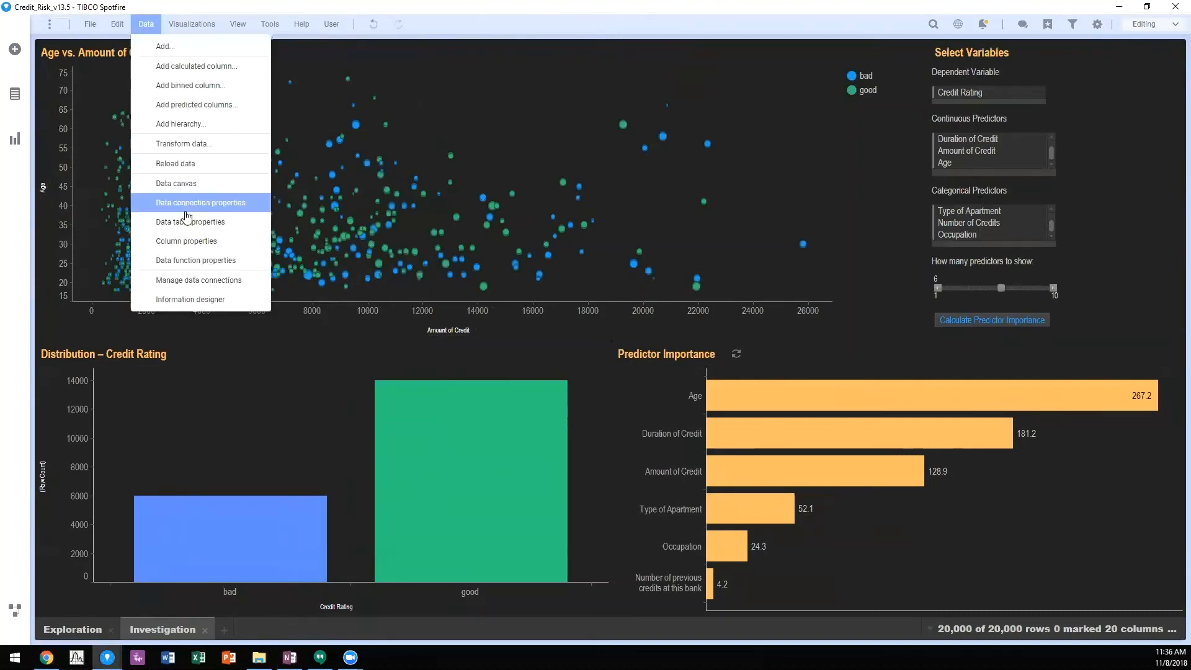
left_click(189, 264)
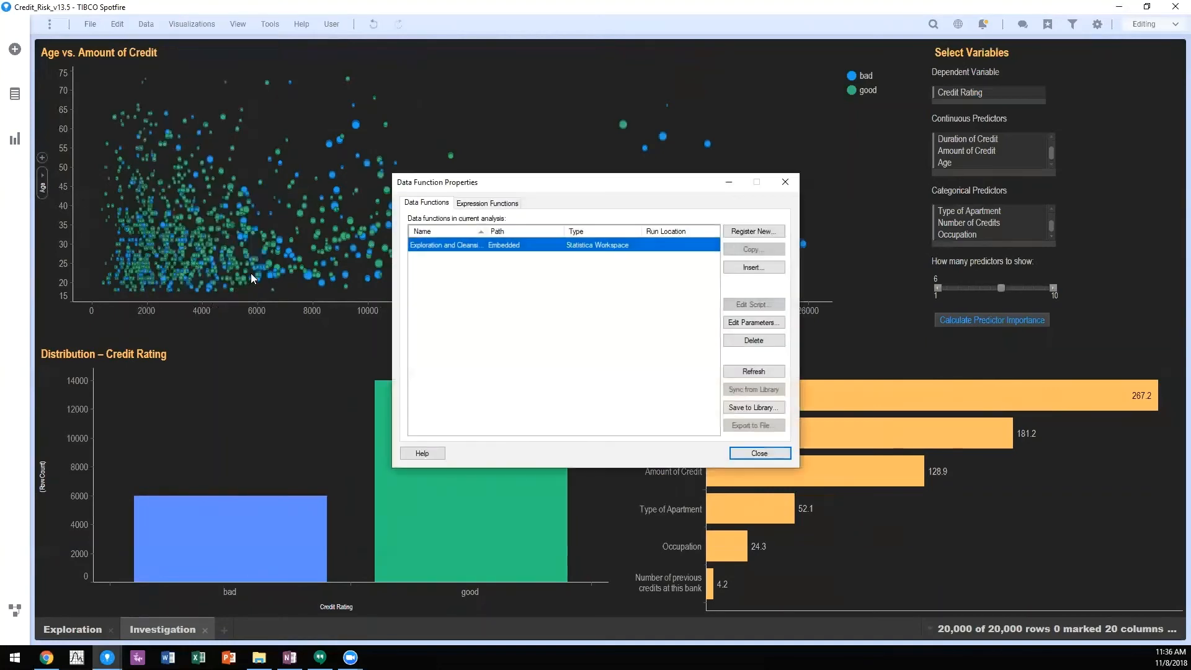
left_click(741, 322)
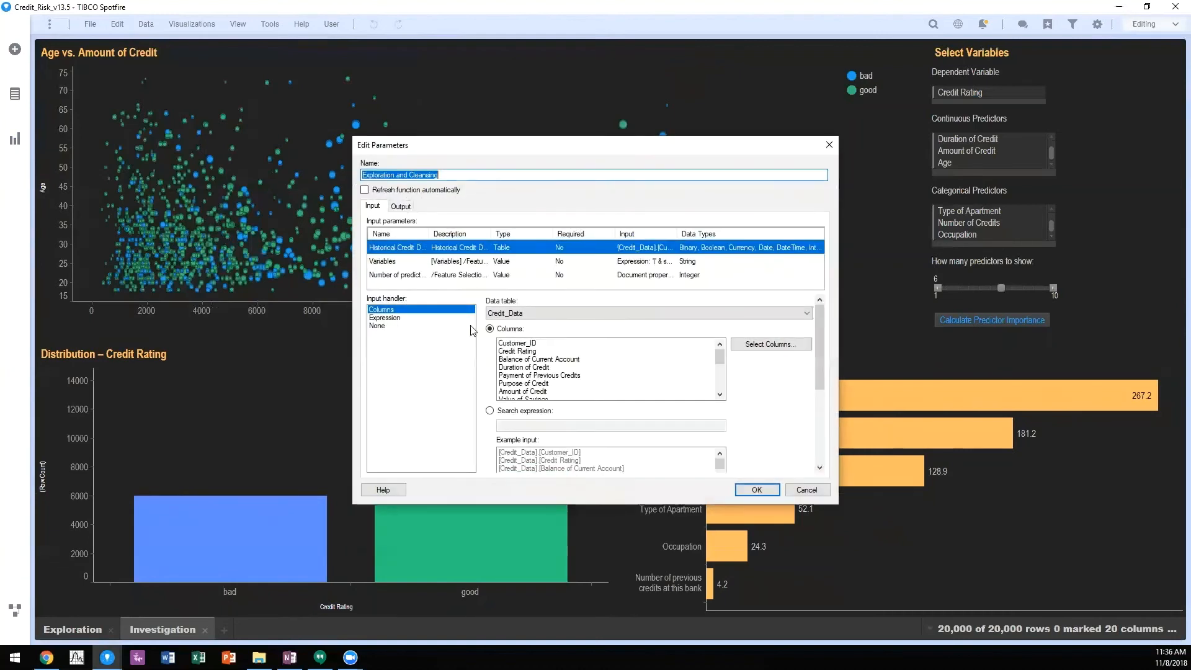
left_click(382, 317)
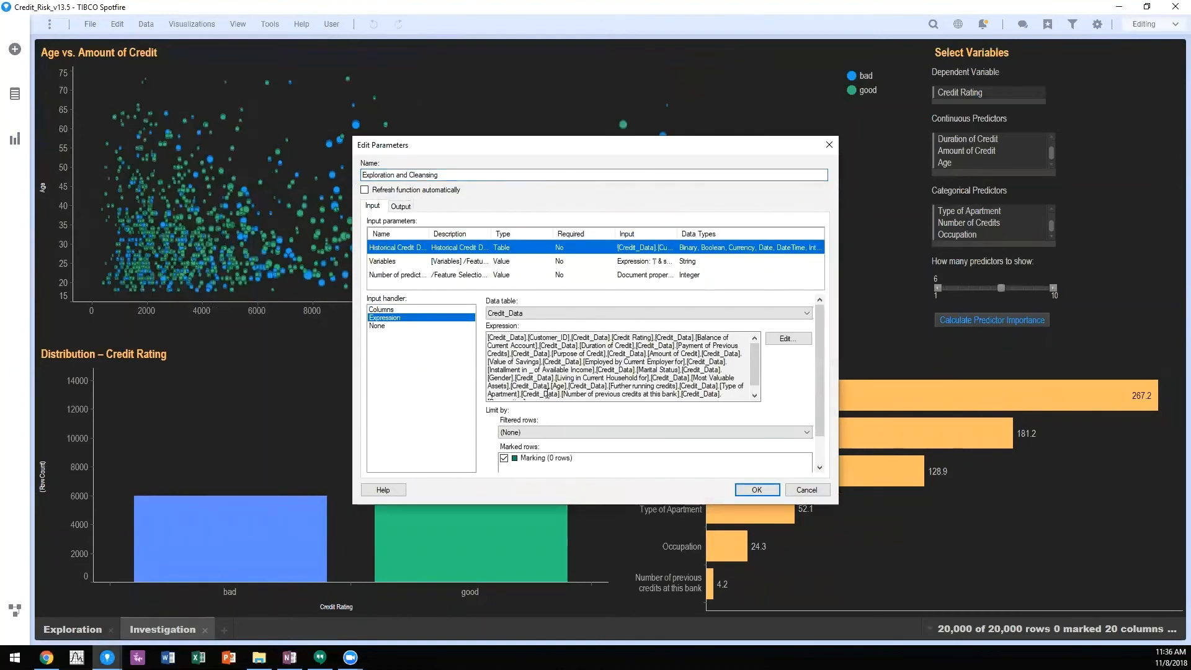
left_click(397, 309)
left_click(388, 262)
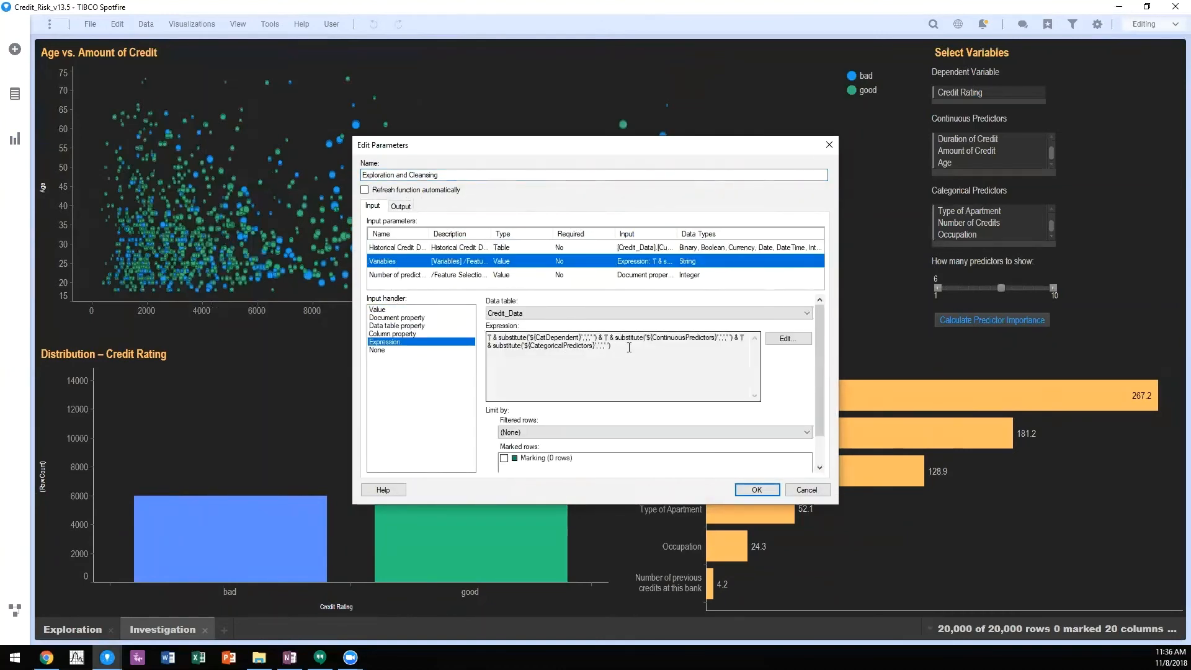
left_click_drag(629, 347, 459, 333)
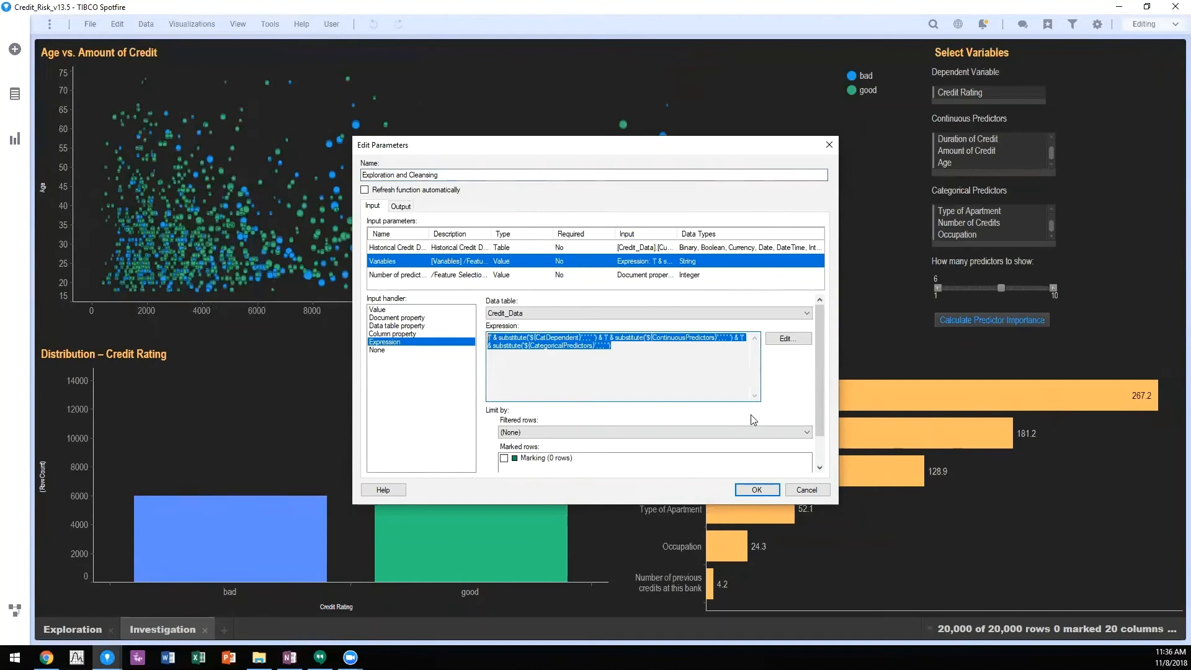